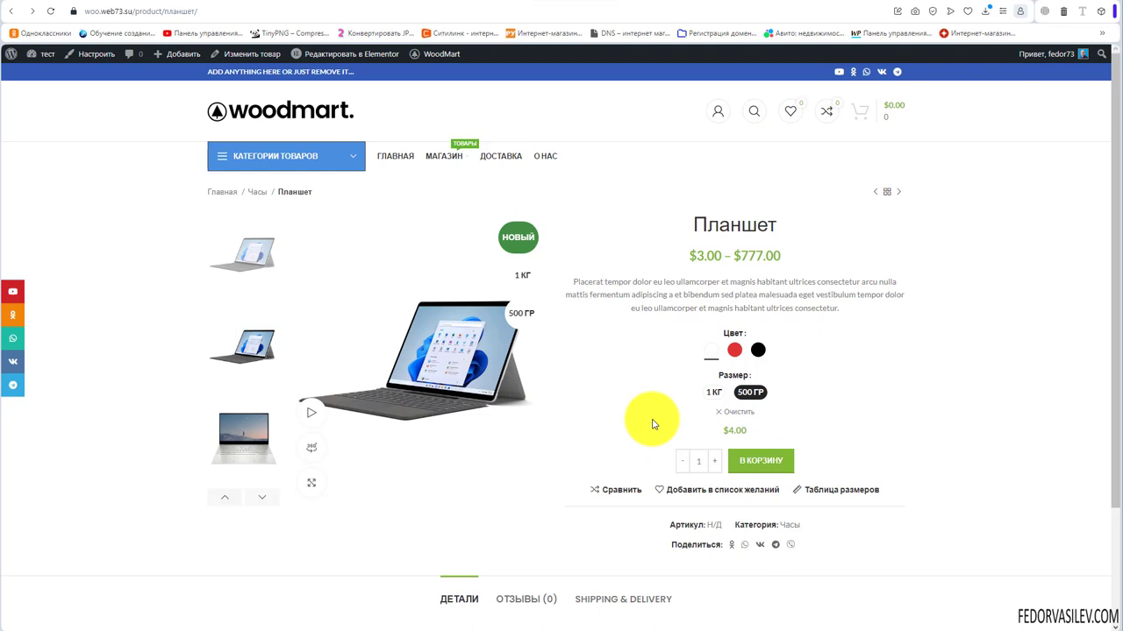
Examine the Цвет and Размер variation swatches on the Планшет product page.
{"action": "left_click", "coordinate": [735, 351]}
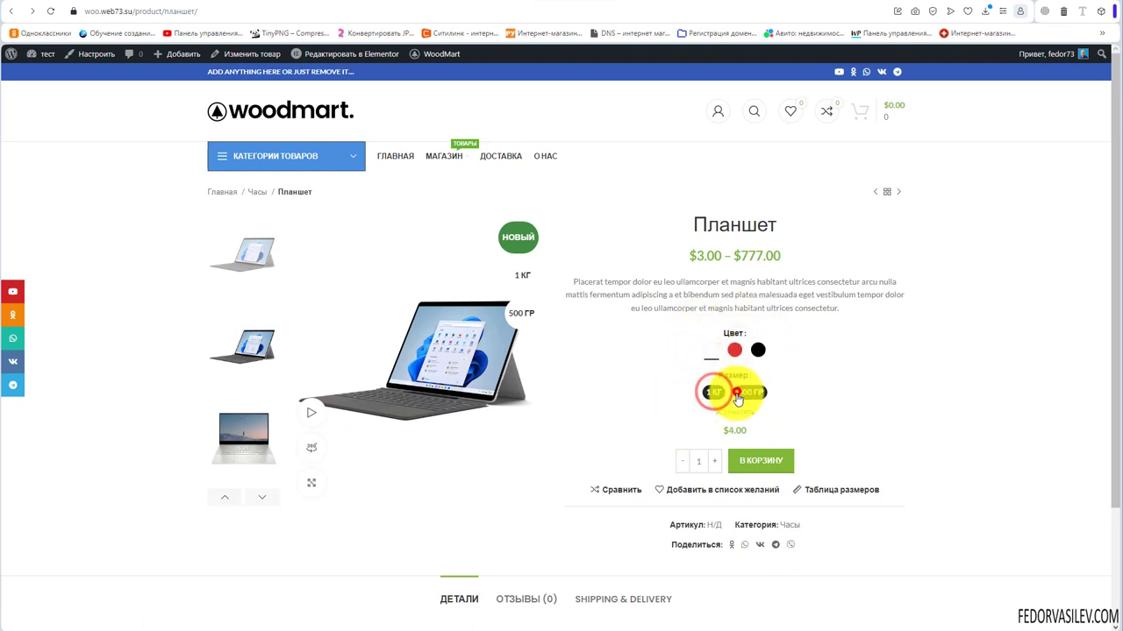
{"action": "left_click", "coordinate": [743, 392]}
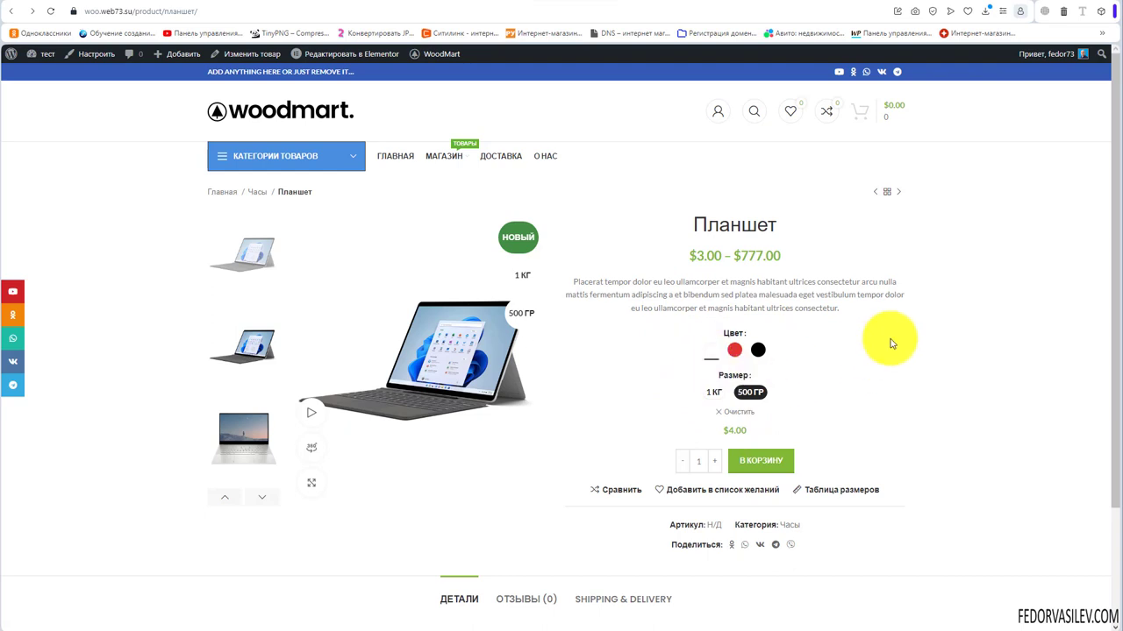
{"action": "right_click", "coordinate": [940, 220]}
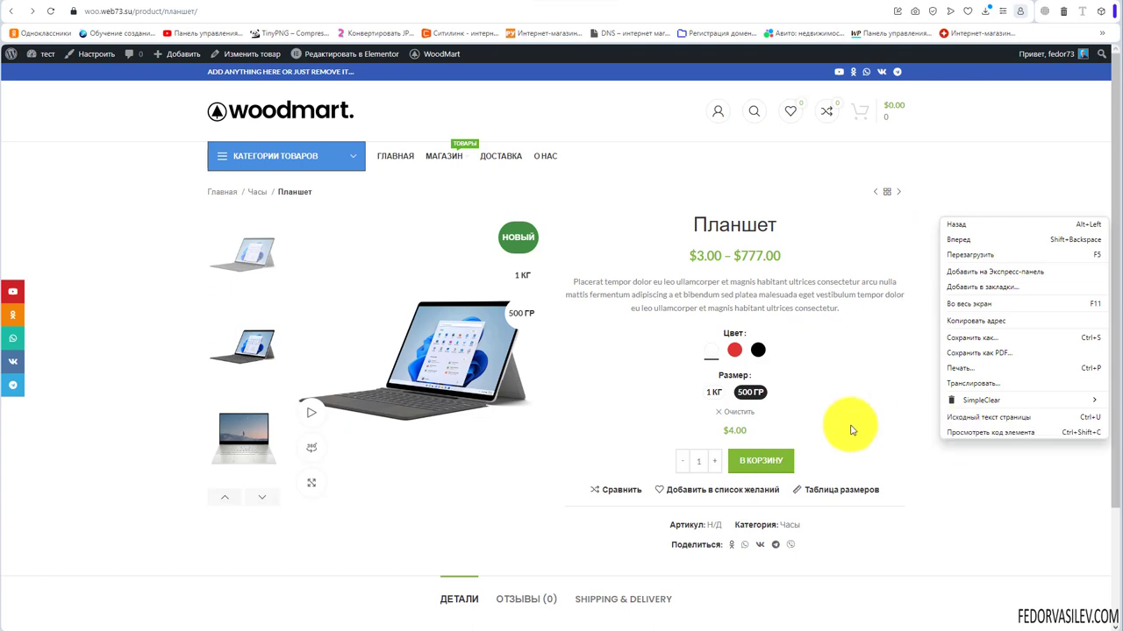
{"action": "left_click", "coordinate": [816, 384]}
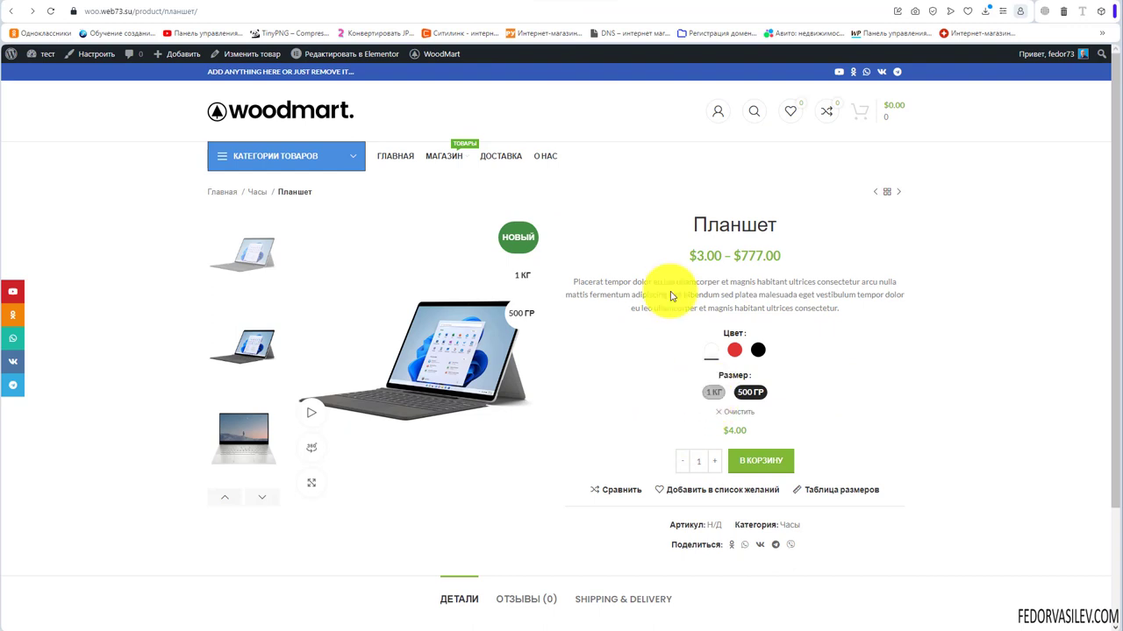
Switch to the Размер attribute's edit page and review its name, slug and additional settings.
{"action": "left_click", "coordinate": [488, 7]}
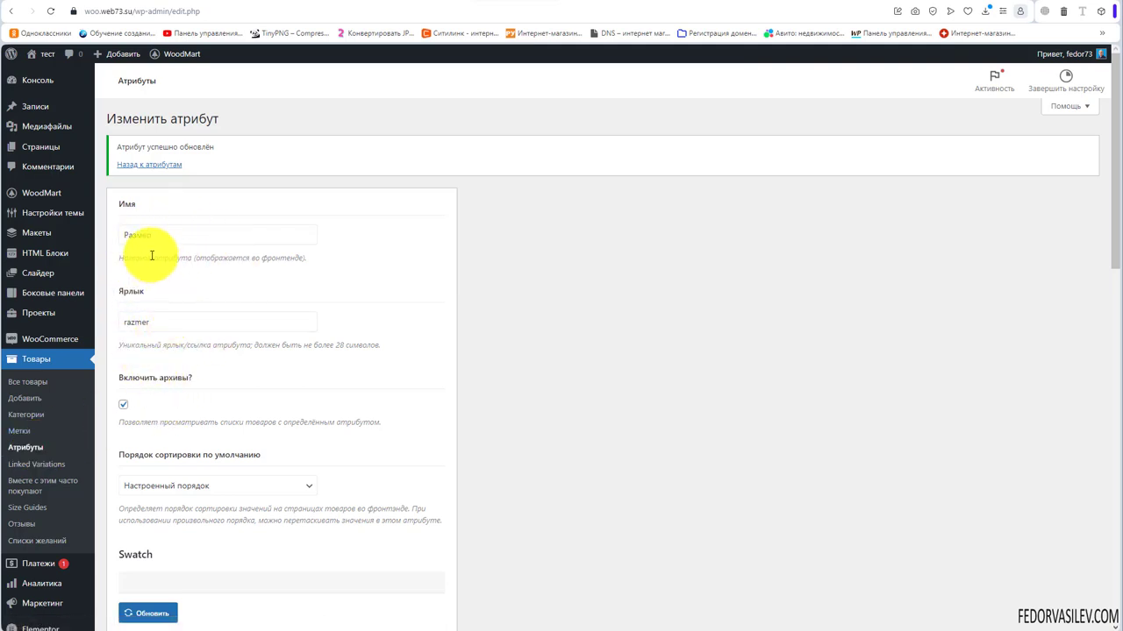
{"action": "double_click", "coordinate": [174, 235]}
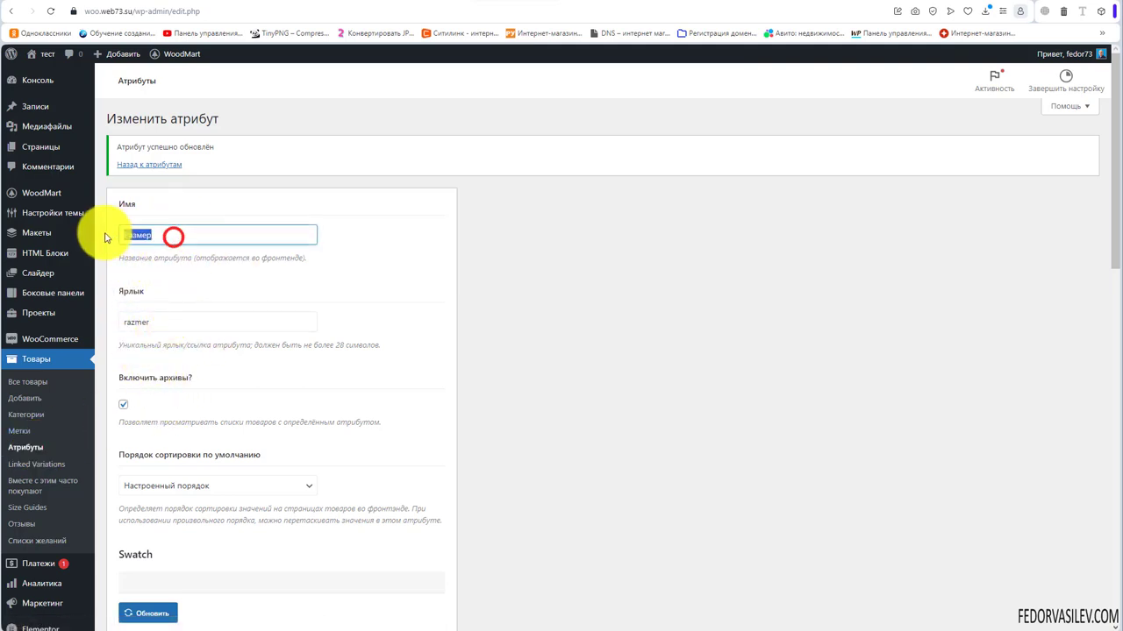
{"action": "left_click_drag", "start_coordinate": [143, 293], "coordinate": [112, 320]}
{"action": "left_click", "coordinate": [158, 323]}
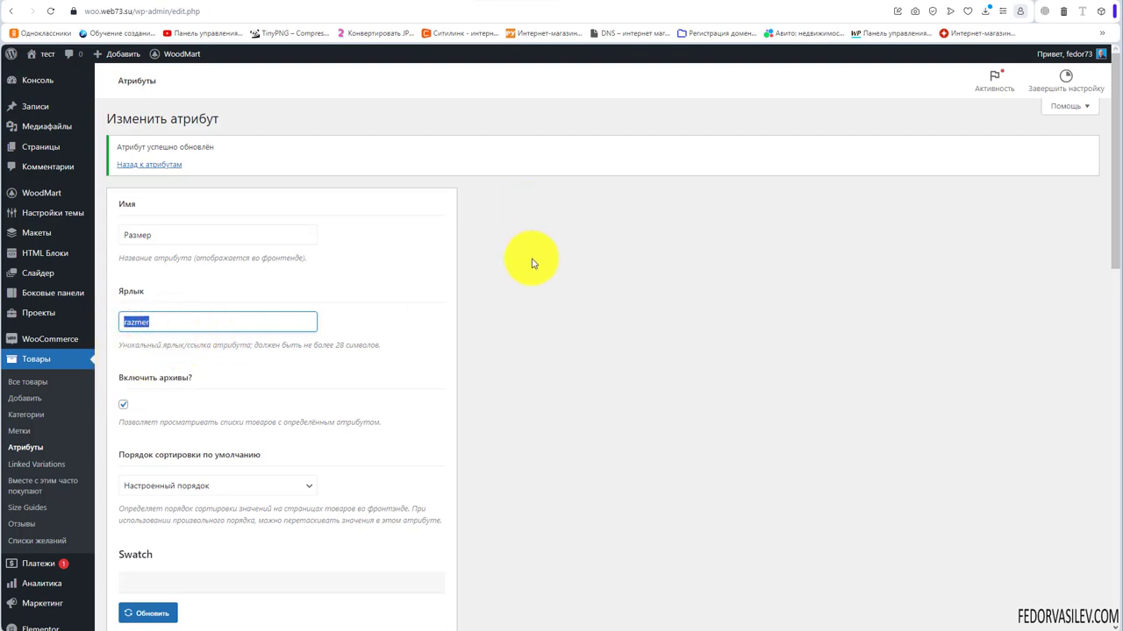
{"action": "left_click", "coordinate": [371, 308]}
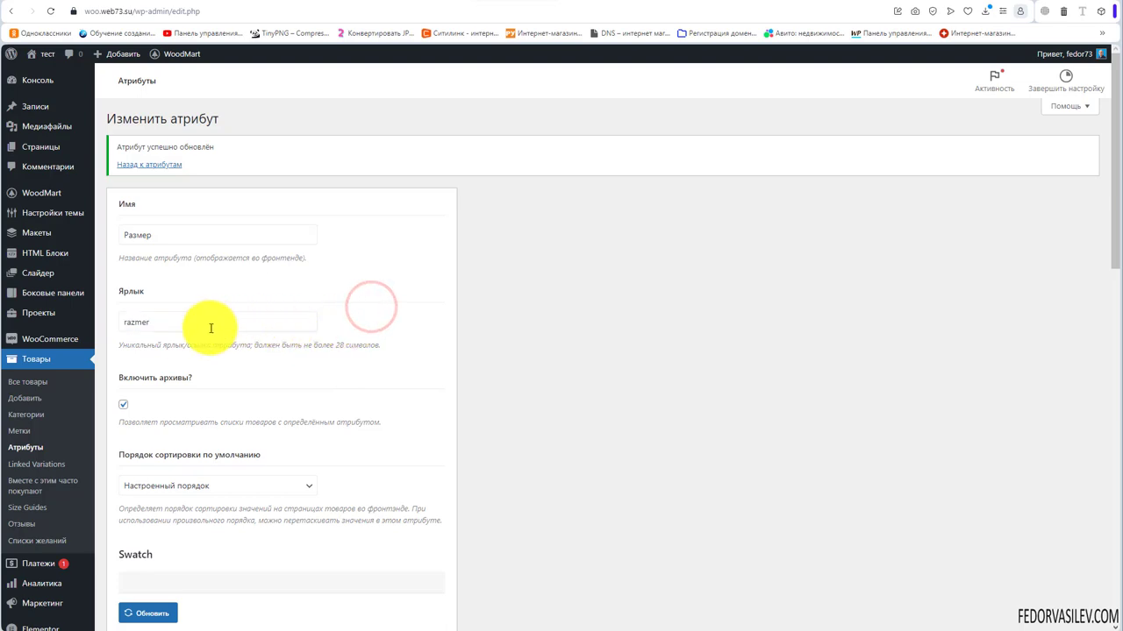
{"action": "scroll", "coordinate": [189, 340], "scroll_direction": "down", "scroll_amount": 10}
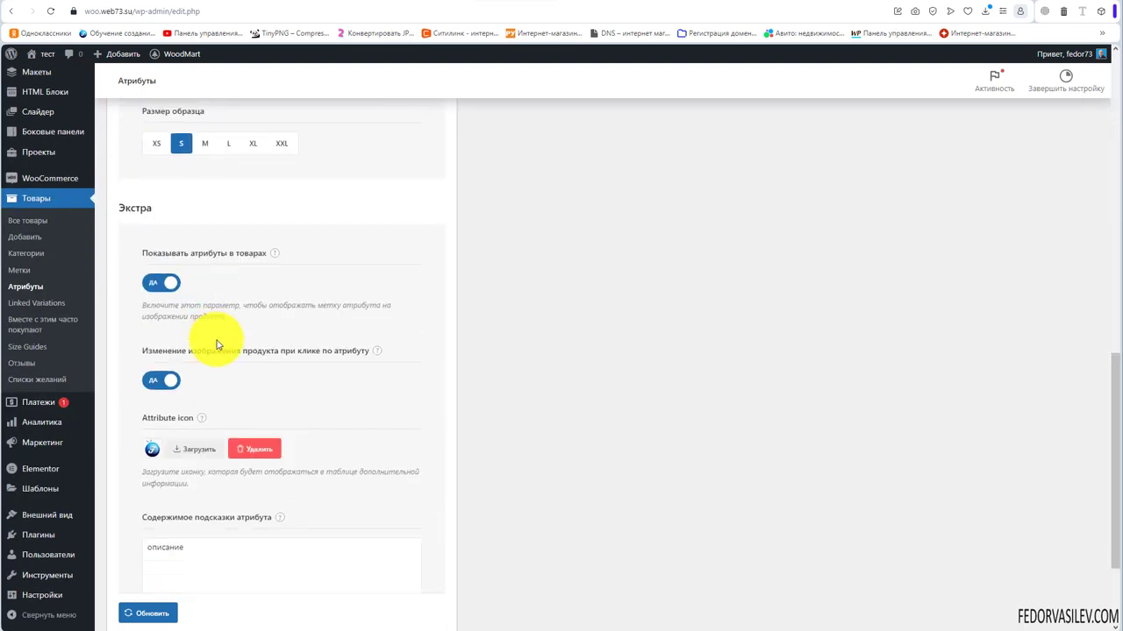
{"action": "scroll", "coordinate": [220, 345], "scroll_direction": "up", "scroll_amount": 9}
Go to the product attributes list and review the values of Цвет and Размер.
{"action": "left_click", "coordinate": [27, 447]}
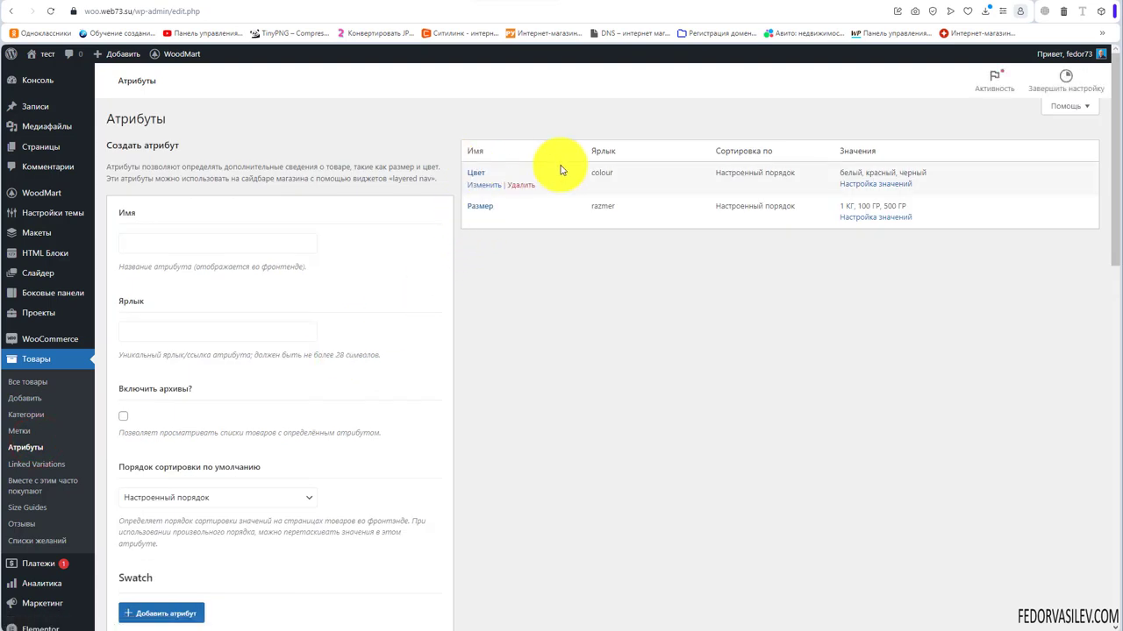
{"action": "left_click_drag", "start_coordinate": [840, 172], "coordinate": [906, 172]}
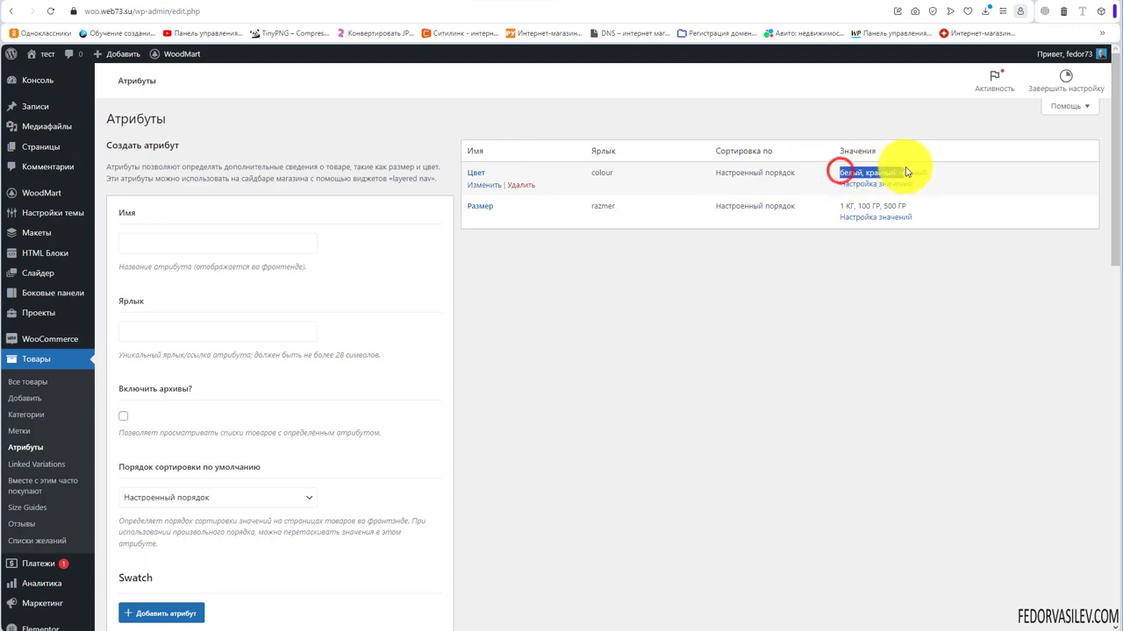
{"action": "left_click_drag", "start_coordinate": [850, 206], "coordinate": [895, 206]}
{"action": "left_click", "coordinate": [883, 280]}
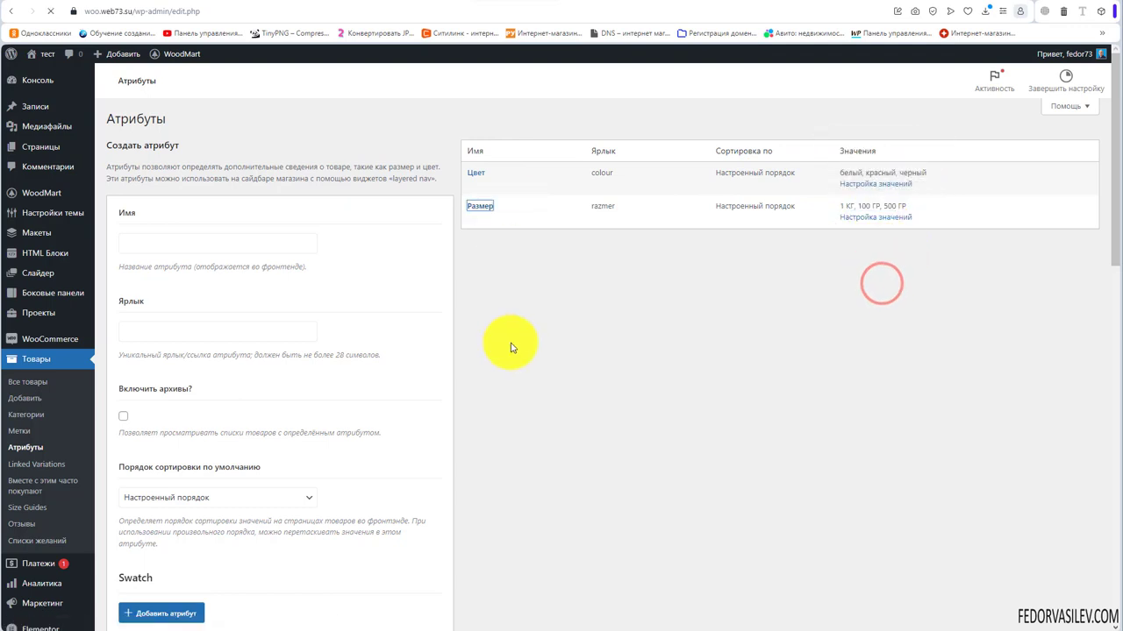
Open the 1 КГ value of the Размер attribute, check its slug and return to the values list.
{"action": "mouse_move", "coordinate": [476, 250]}
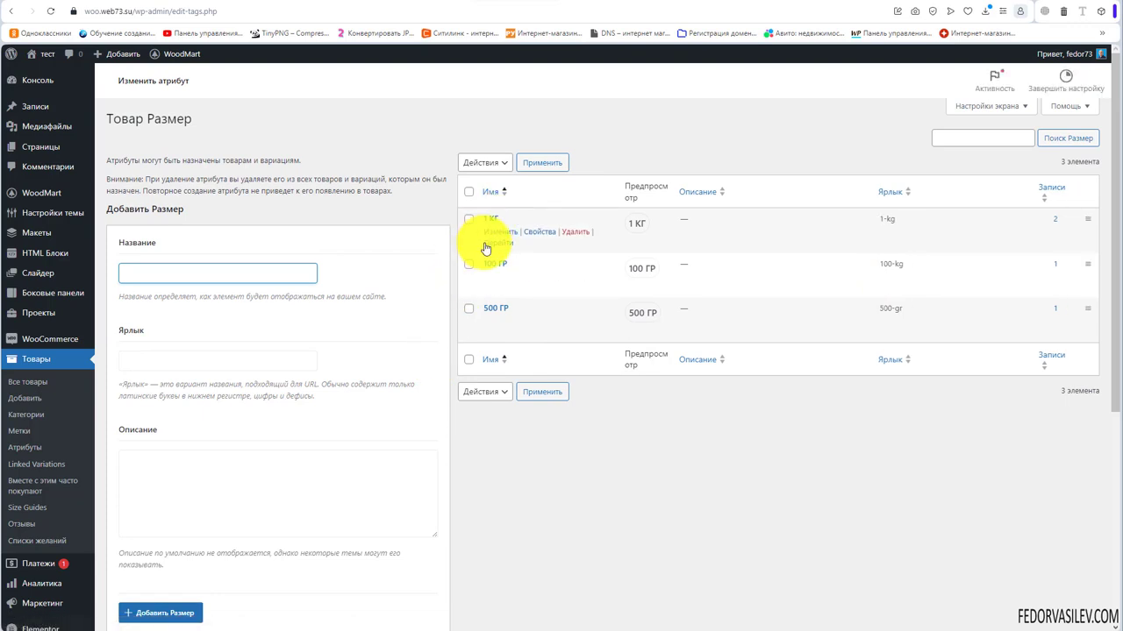
{"action": "left_click", "coordinate": [495, 231]}
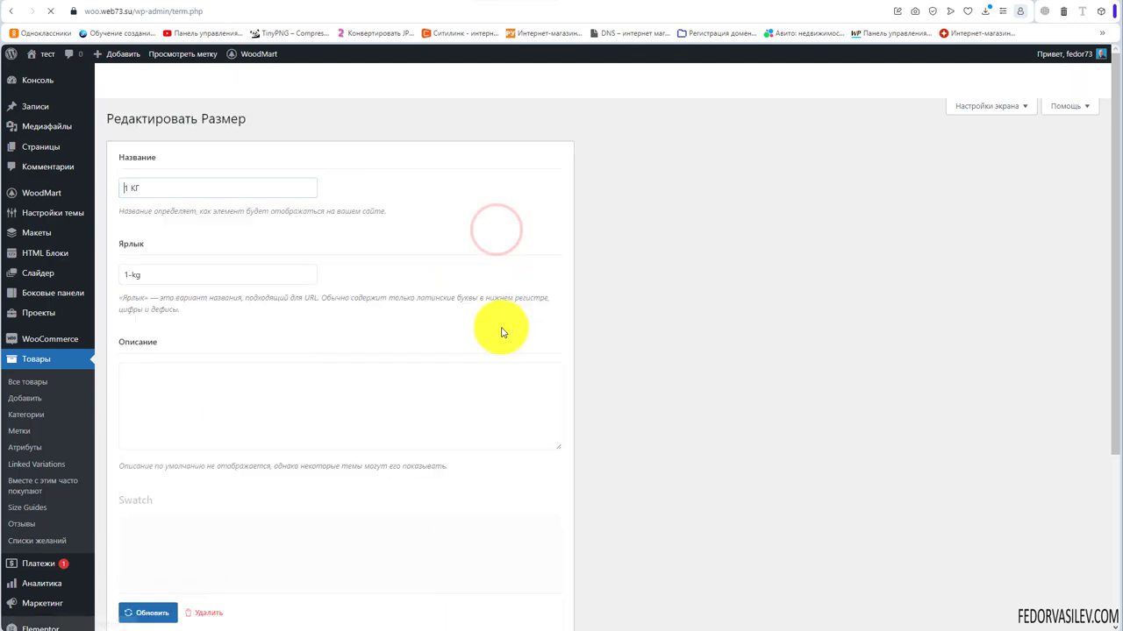
{"action": "left_click_drag", "start_coordinate": [155, 274], "coordinate": [123, 275]}
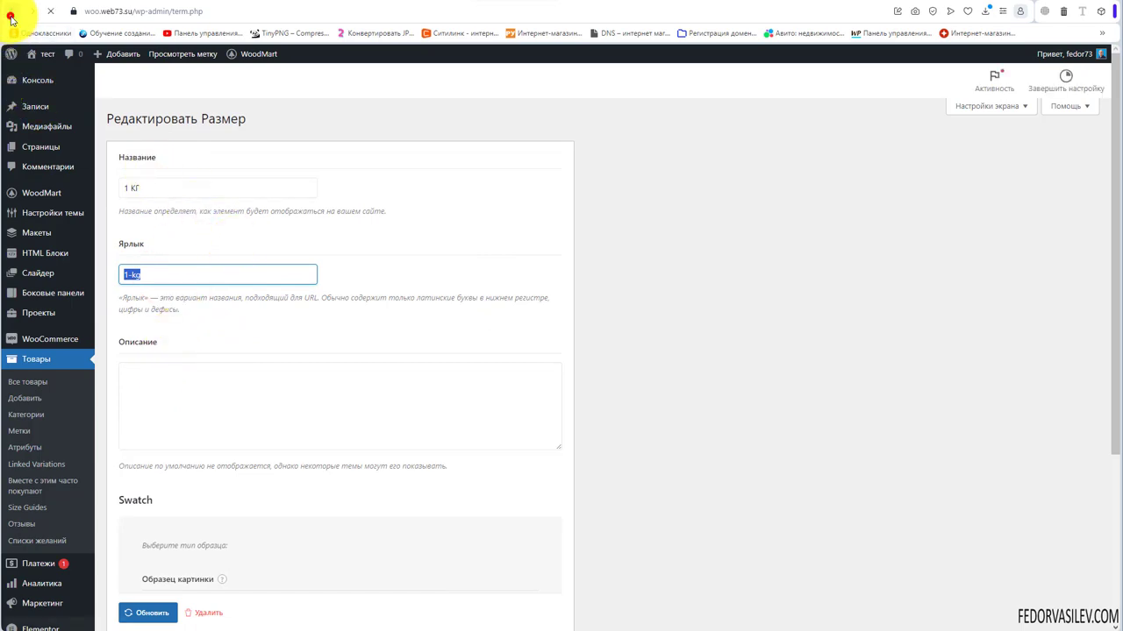
{"action": "scroll", "coordinate": [223, 315], "scroll_direction": "down", "scroll_amount": 5}
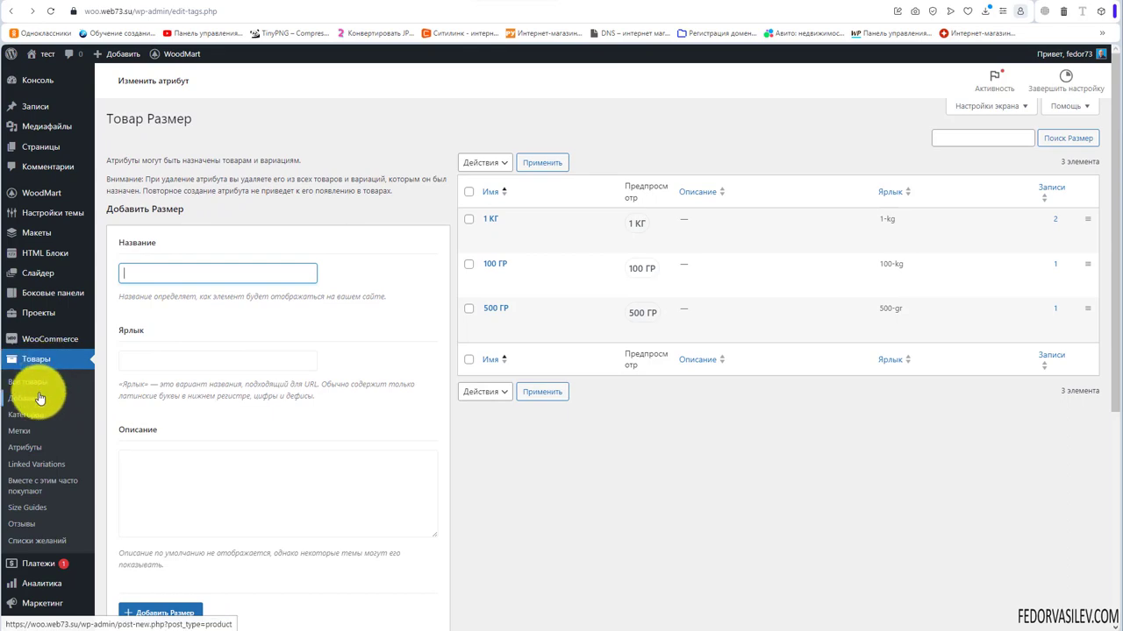
Activate the Twenty Twenty-One theme and reload the product attributes page.
{"action": "left_click", "coordinate": [29, 448]}
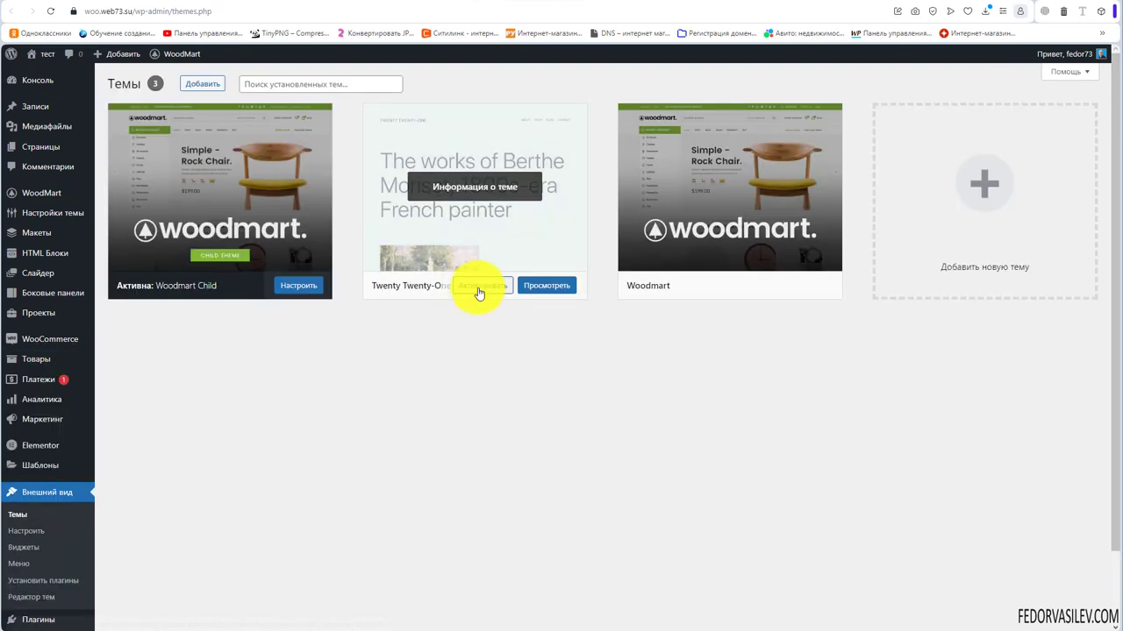
{"action": "left_click", "coordinate": [479, 287]}
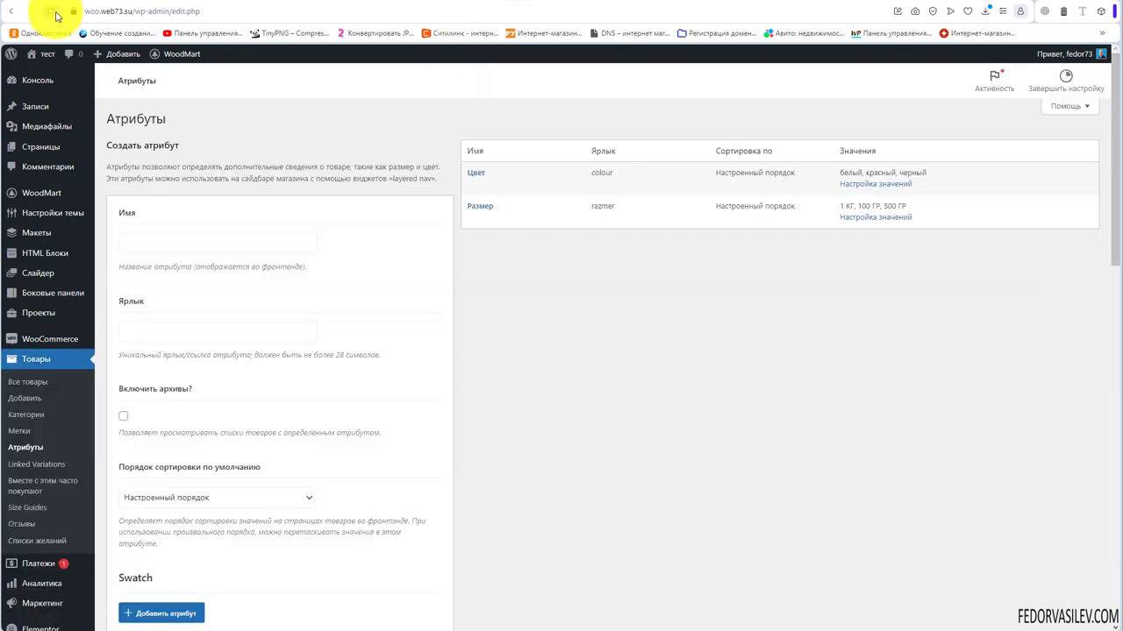
{"action": "left_click", "coordinate": [53, 12]}
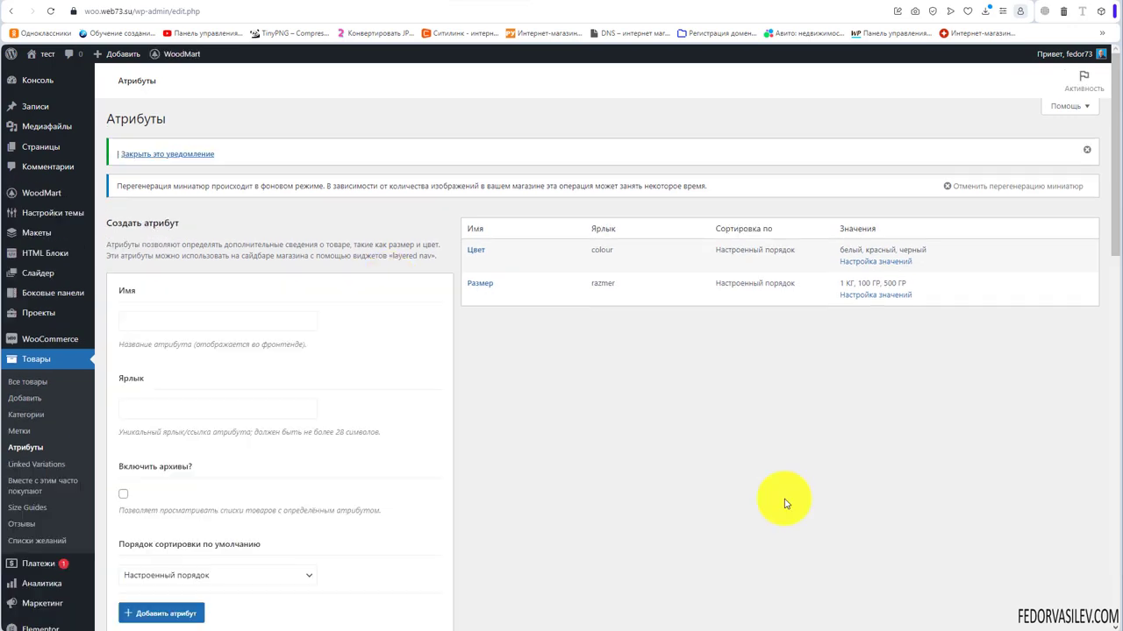
Look through the fields of the attribute creation form, from name and slug to swatch styles and extra options.
{"action": "scroll", "coordinate": [447, 295], "scroll_direction": "down", "scroll_amount": 6}
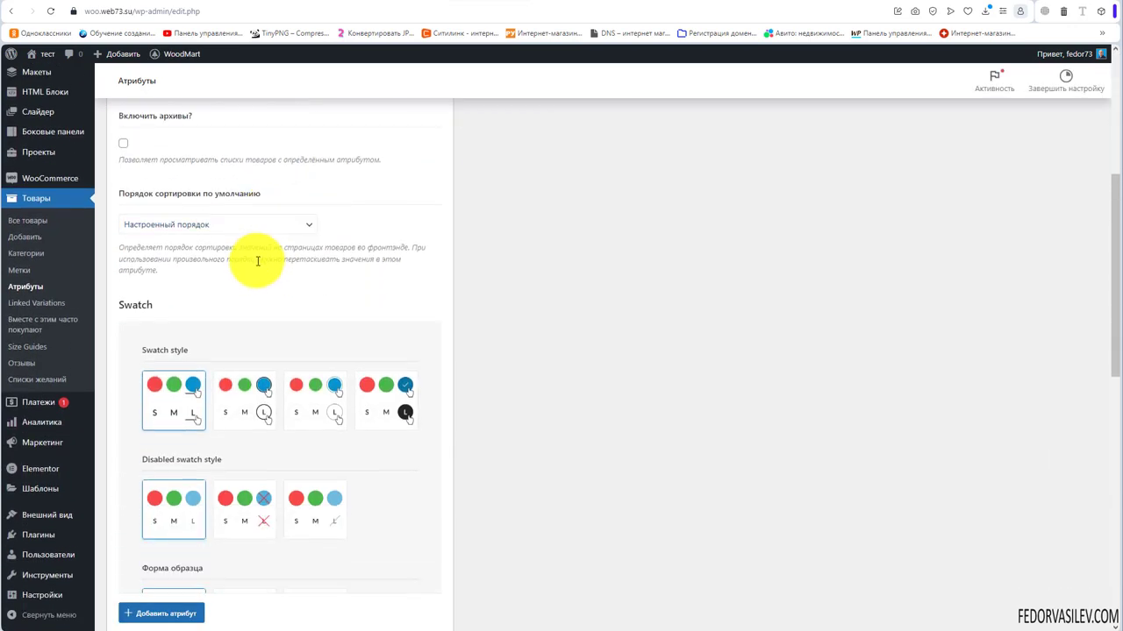
{"action": "scroll", "coordinate": [188, 376], "scroll_direction": "down", "scroll_amount": 5}
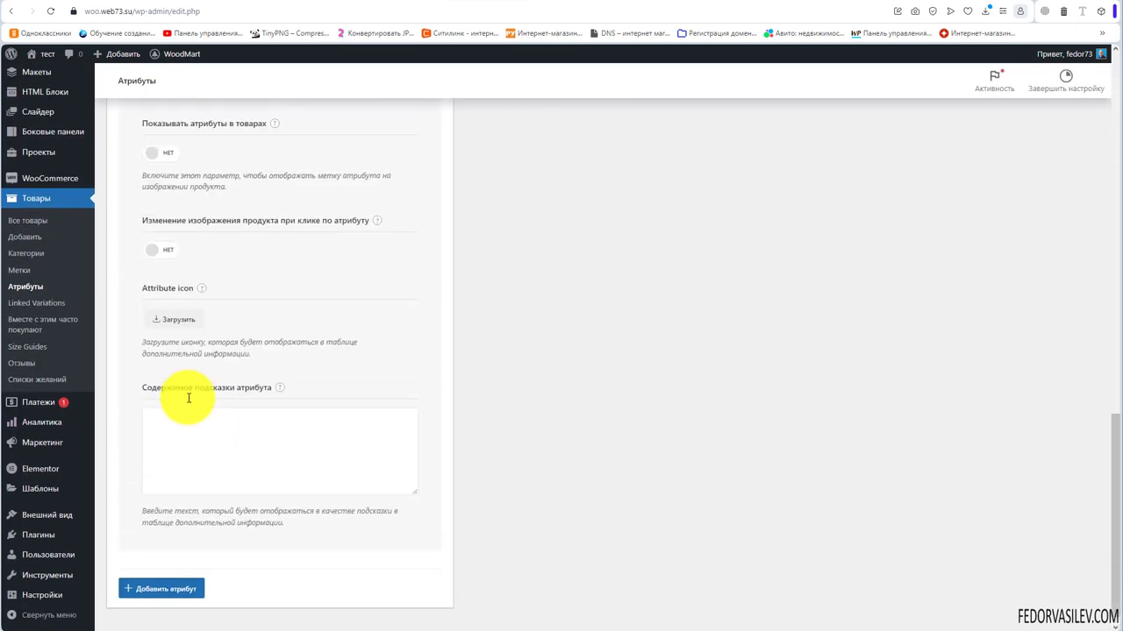
{"action": "scroll", "coordinate": [187, 396], "scroll_direction": "up", "scroll_amount": 8}
{"action": "scroll", "coordinate": [214, 395], "scroll_direction": "up", "scroll_amount": 3}
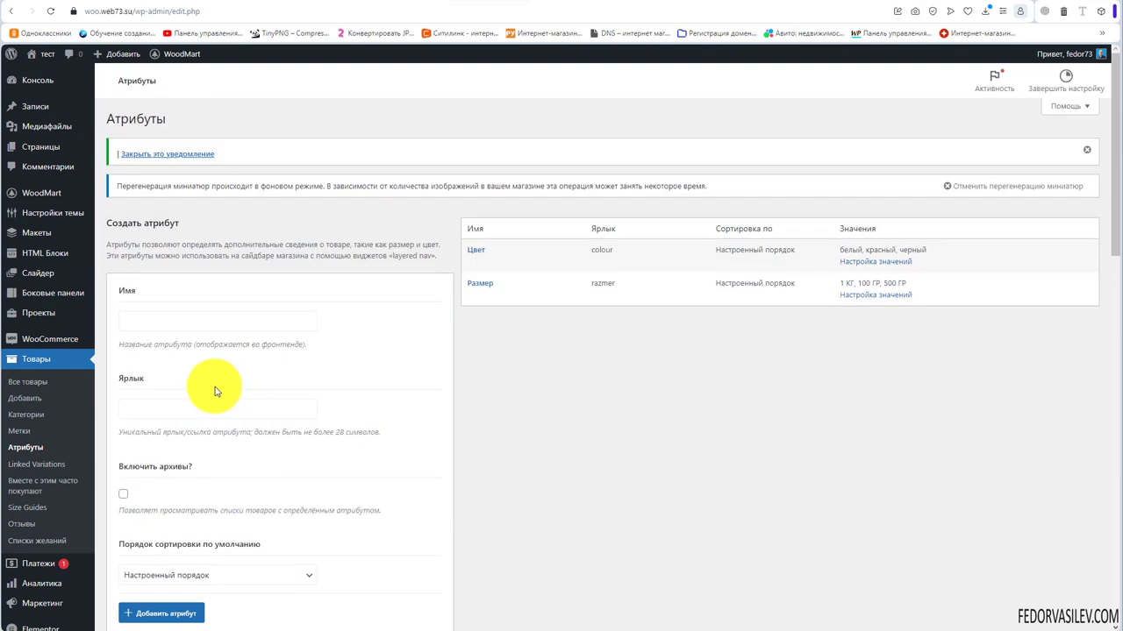
{"action": "left_click", "coordinate": [149, 316]}
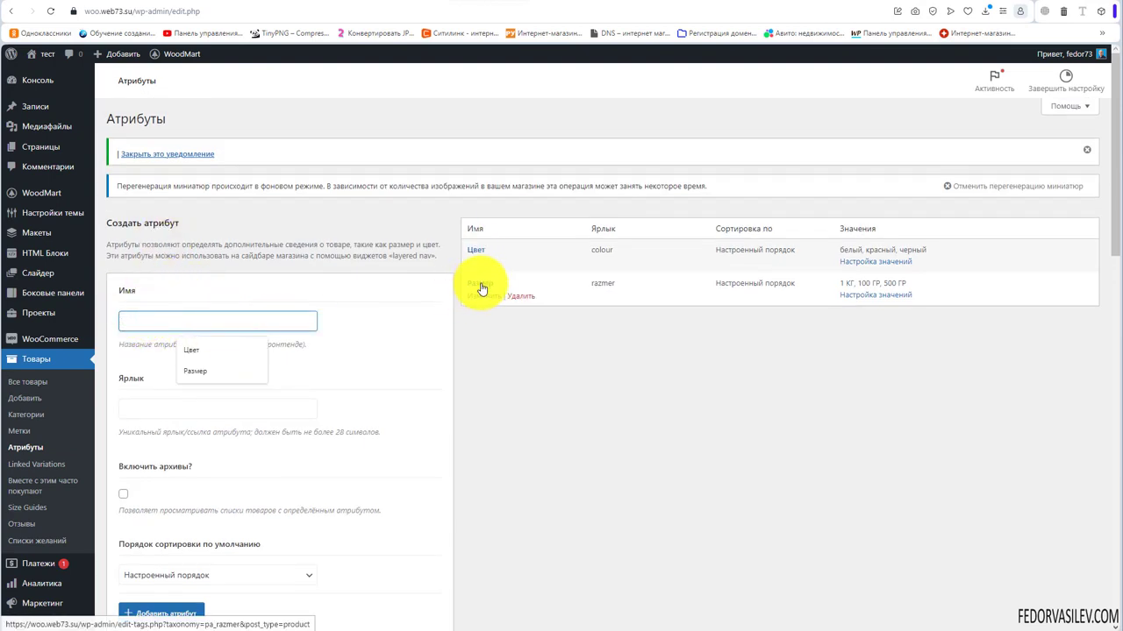
{"action": "scroll", "coordinate": [158, 321], "scroll_direction": "down", "scroll_amount": 5}
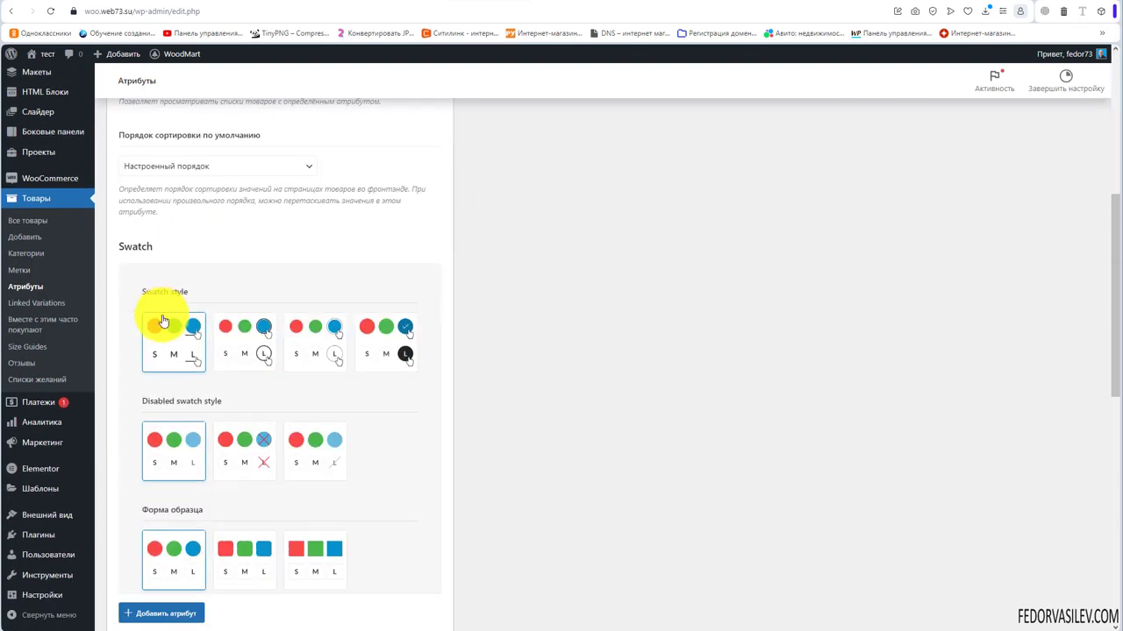
{"action": "scroll", "coordinate": [166, 320], "scroll_direction": "up", "scroll_amount": 5}
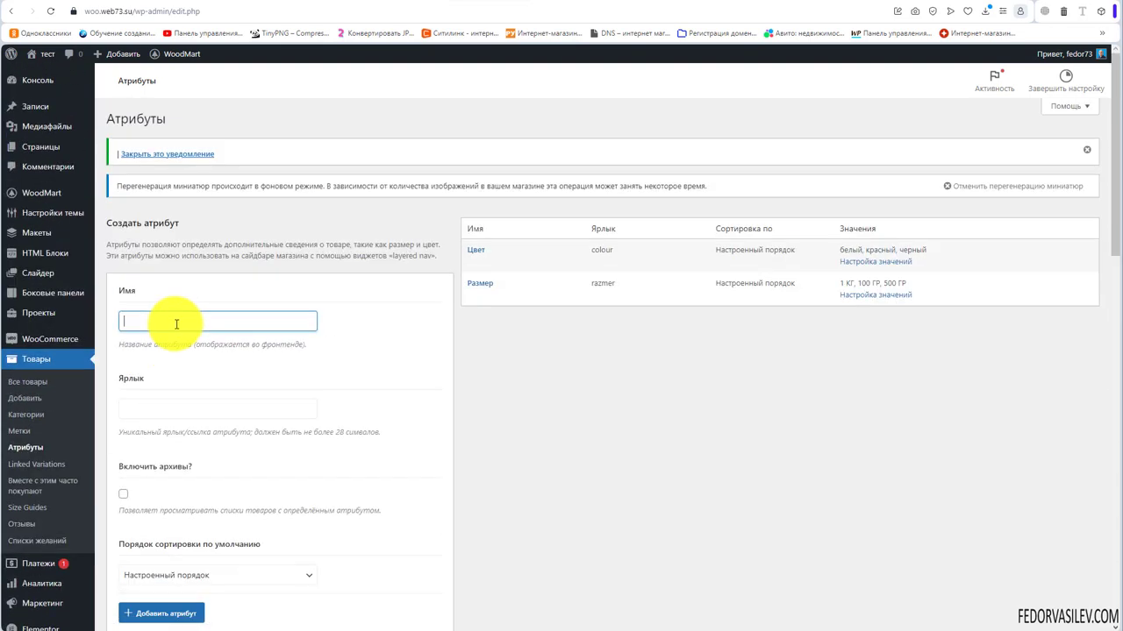
Open the Цвет attribute for editing and review its archive, sorting and swatch settings.
{"action": "left_click", "coordinate": [471, 265]}
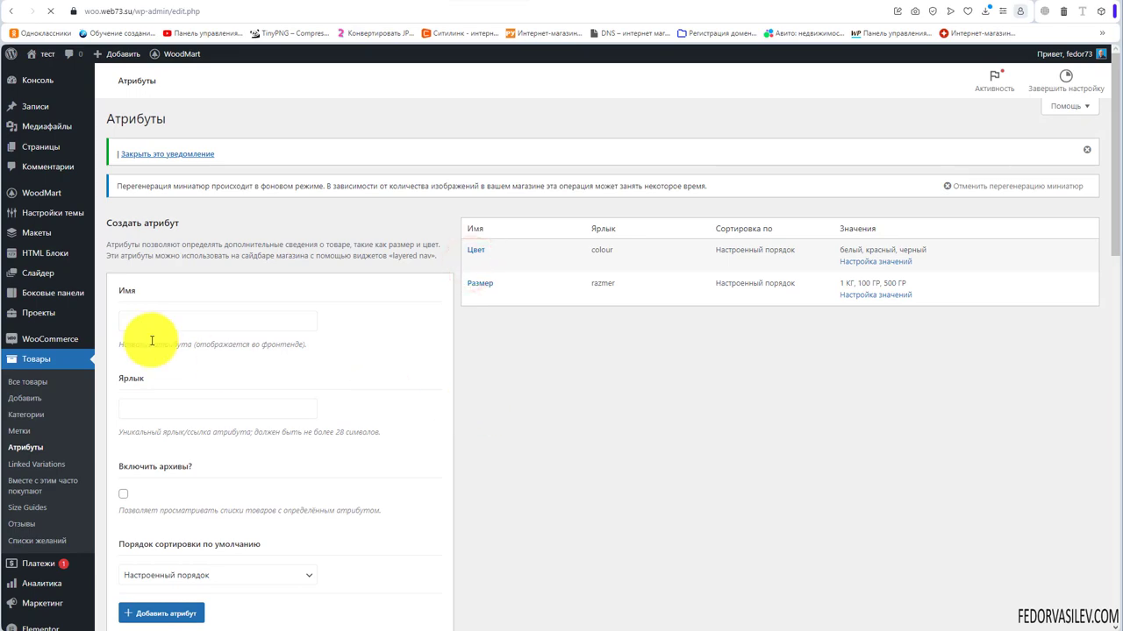
{"action": "scroll", "coordinate": [328, 253], "scroll_direction": "down", "scroll_amount": 3}
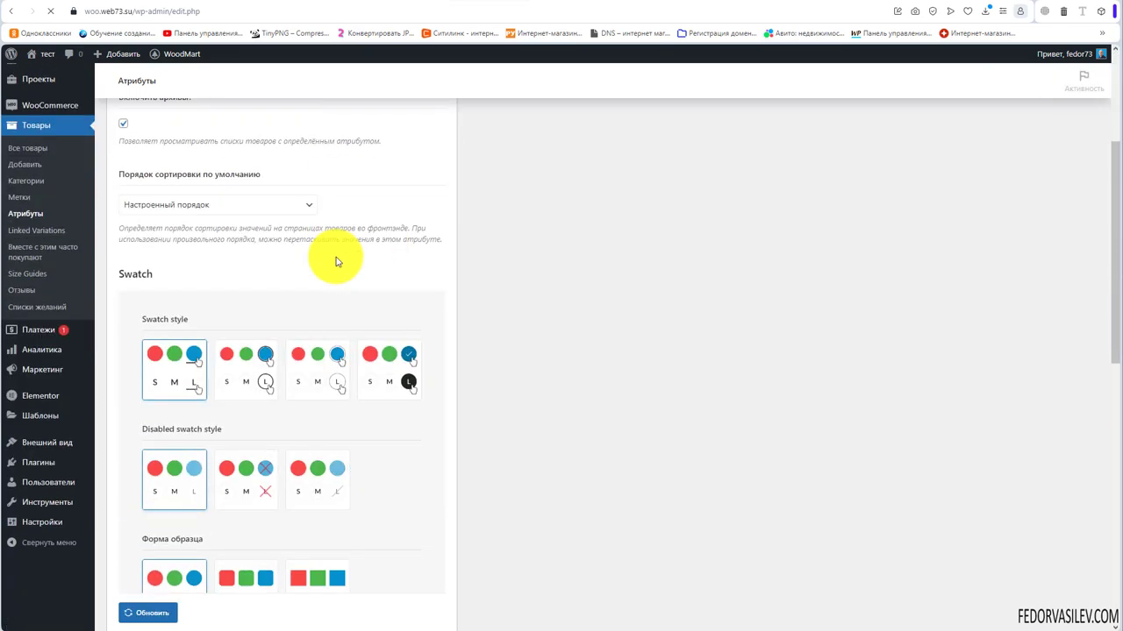
{"action": "scroll", "coordinate": [181, 275], "scroll_direction": "up", "scroll_amount": 2}
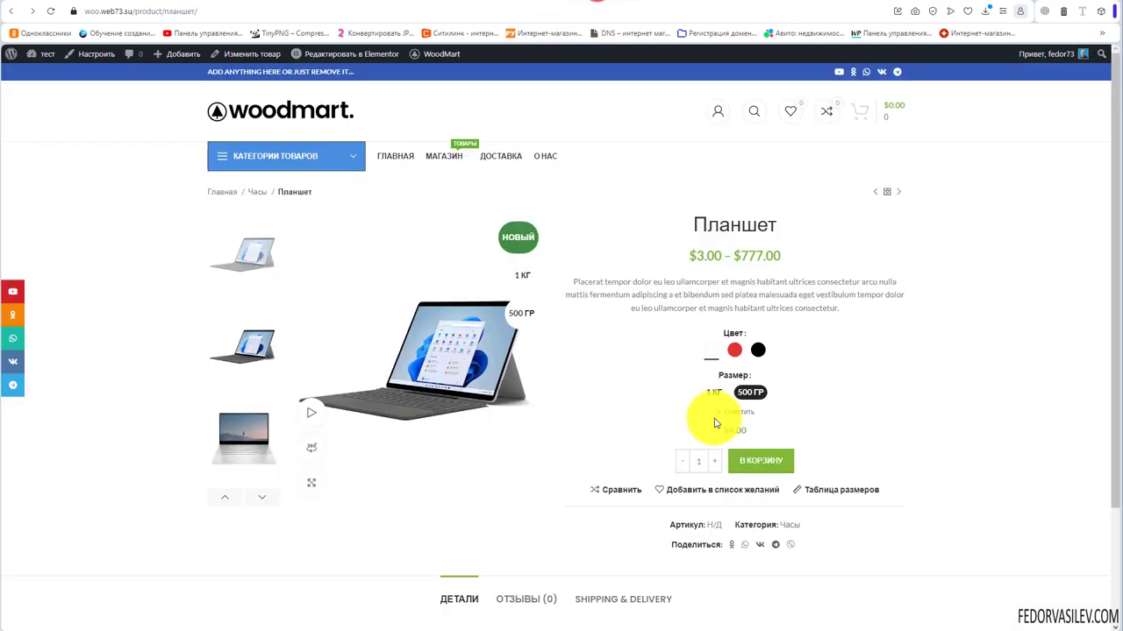
Reload the Планшет product page, open the 500 ГР archive from its details and return to the product.
{"action": "scroll", "coordinate": [623, 404], "scroll_direction": "down", "scroll_amount": 2}
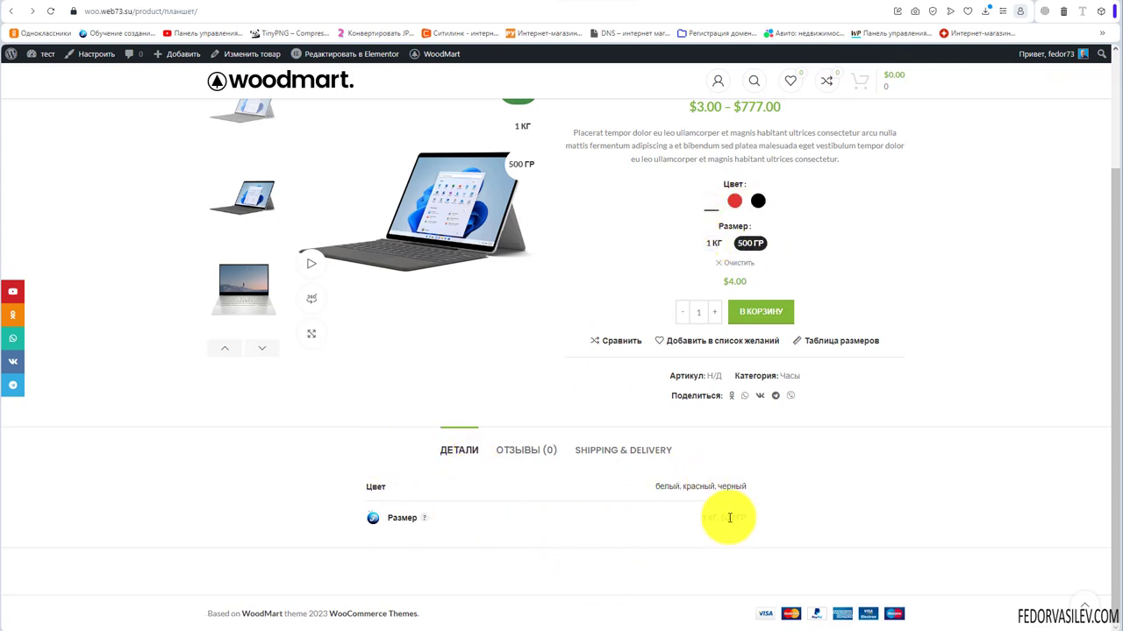
{"action": "left_click", "coordinate": [50, 11]}
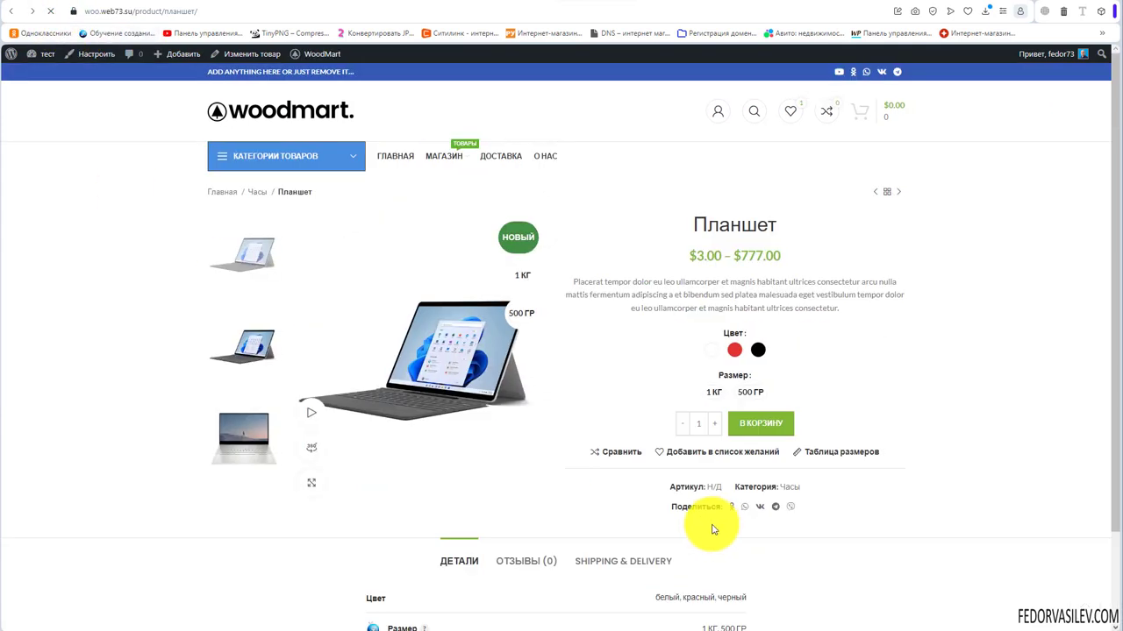
{"action": "left_click", "coordinate": [725, 518]}
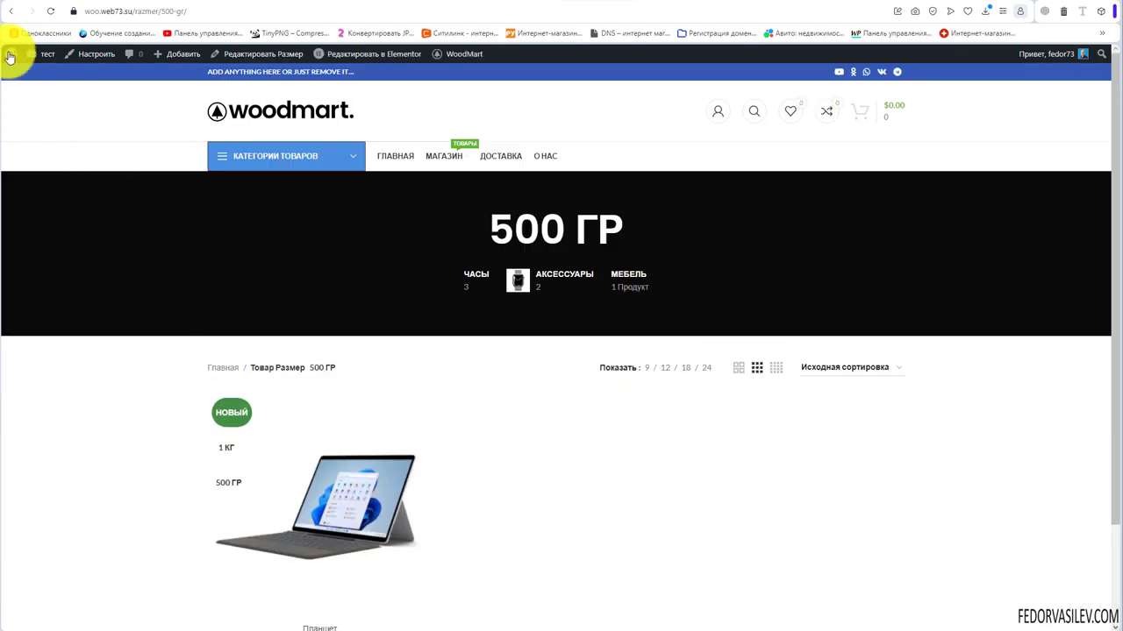
{"action": "left_click", "coordinate": [16, 17]}
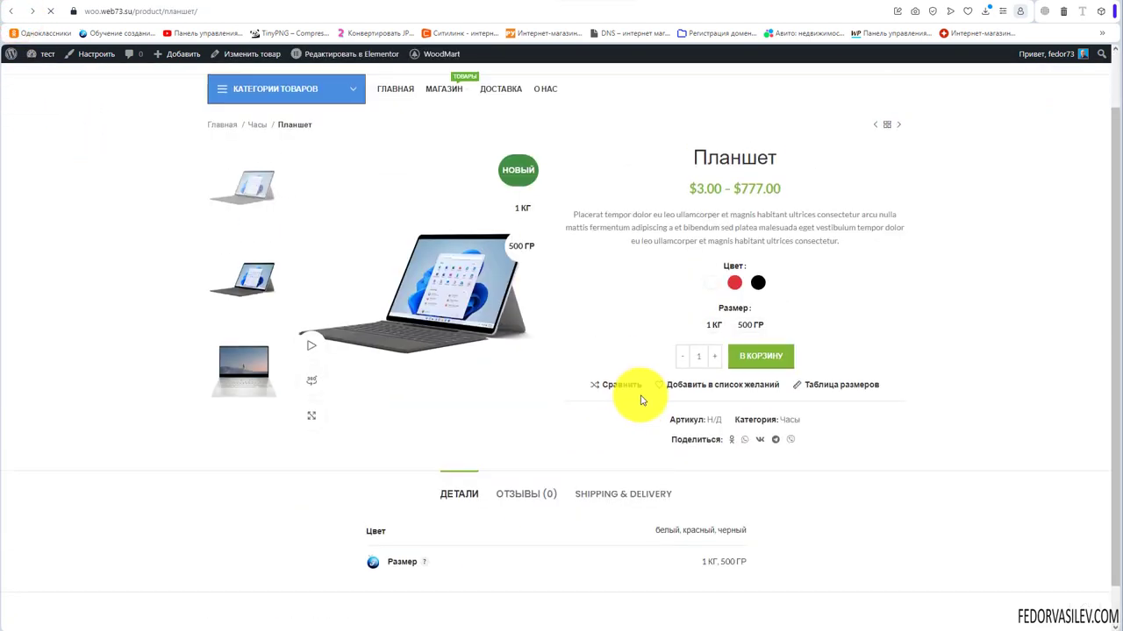
Open the 1 КГ size archive from the product details and look over its products.
{"action": "left_click", "coordinate": [709, 518]}
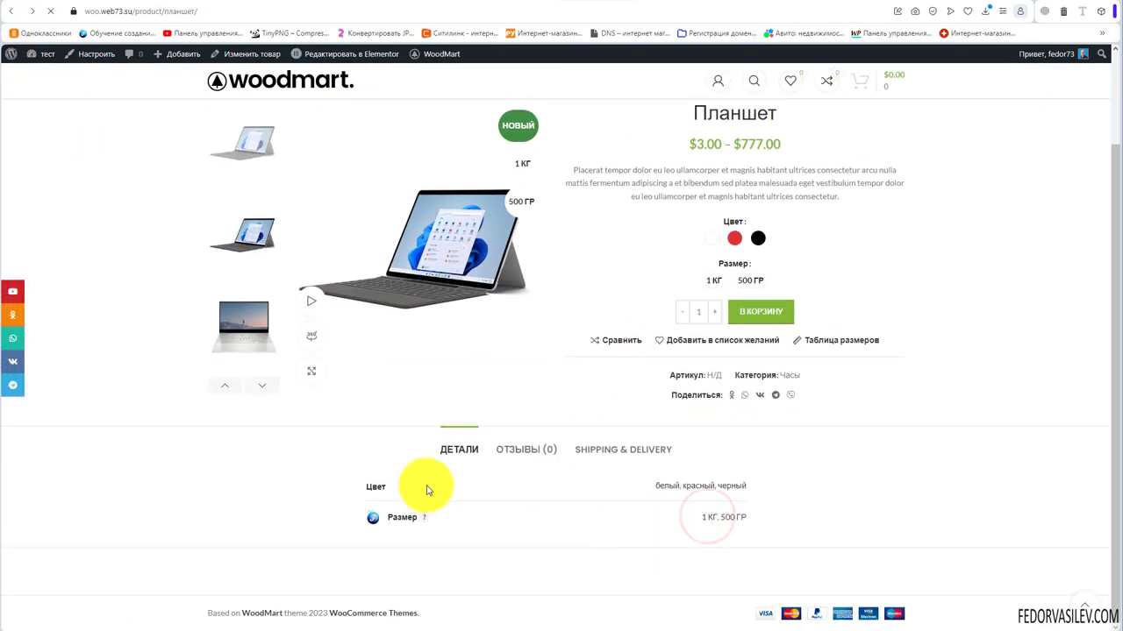
{"action": "scroll", "coordinate": [394, 468], "scroll_direction": "down", "scroll_amount": 2}
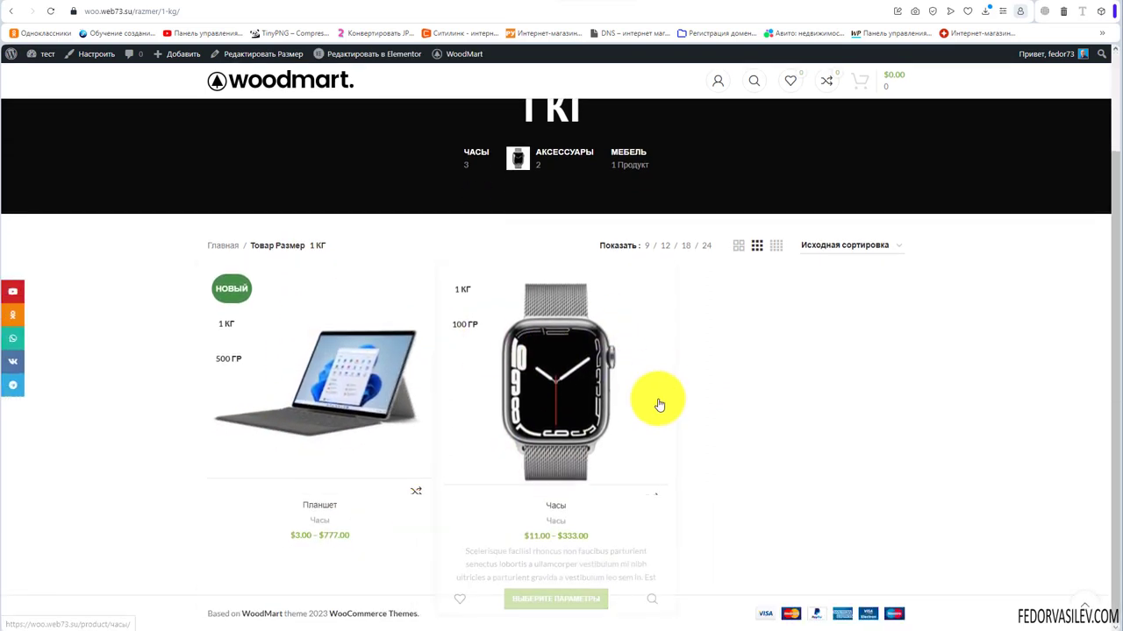
{"action": "left_click", "coordinate": [401, 470]}
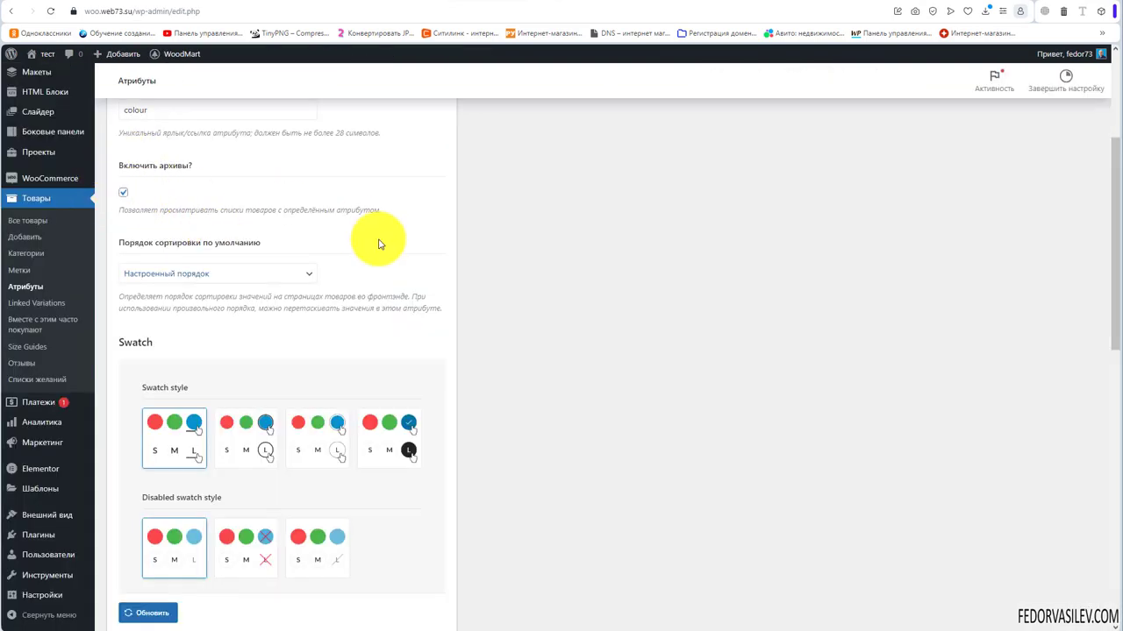
Review the default sorting options and swatch styles of the Цвет attribute, and compare them with the swatches on the Планшет product page.
{"action": "left_click", "coordinate": [160, 274]}
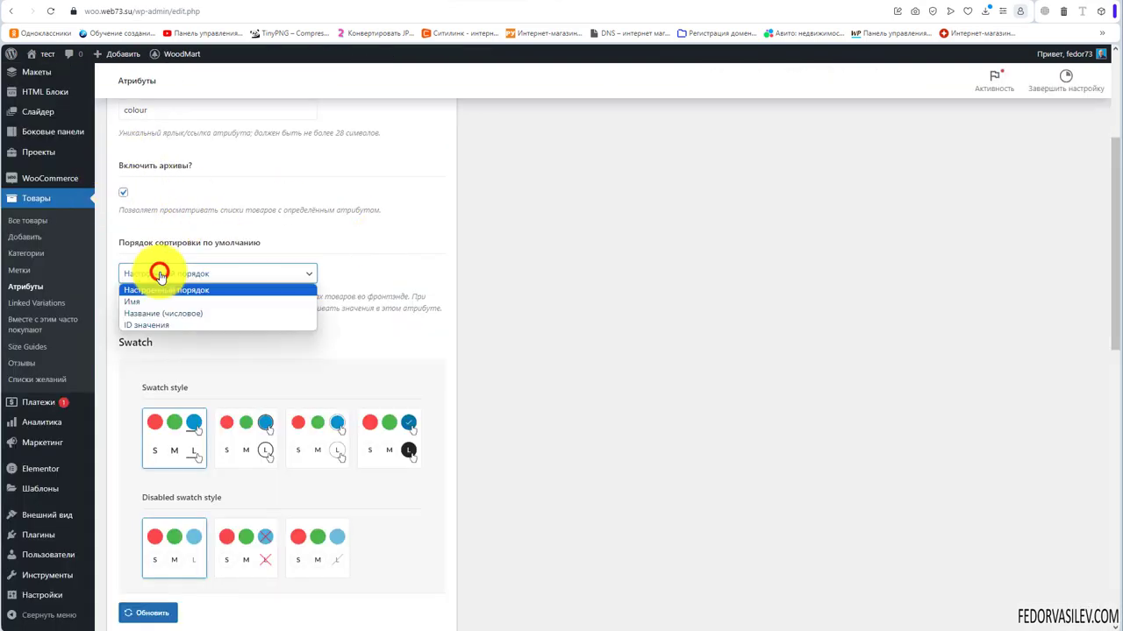
{"action": "left_click", "coordinate": [158, 274]}
{"action": "scroll", "coordinate": [301, 283], "scroll_direction": "down", "scroll_amount": 5}
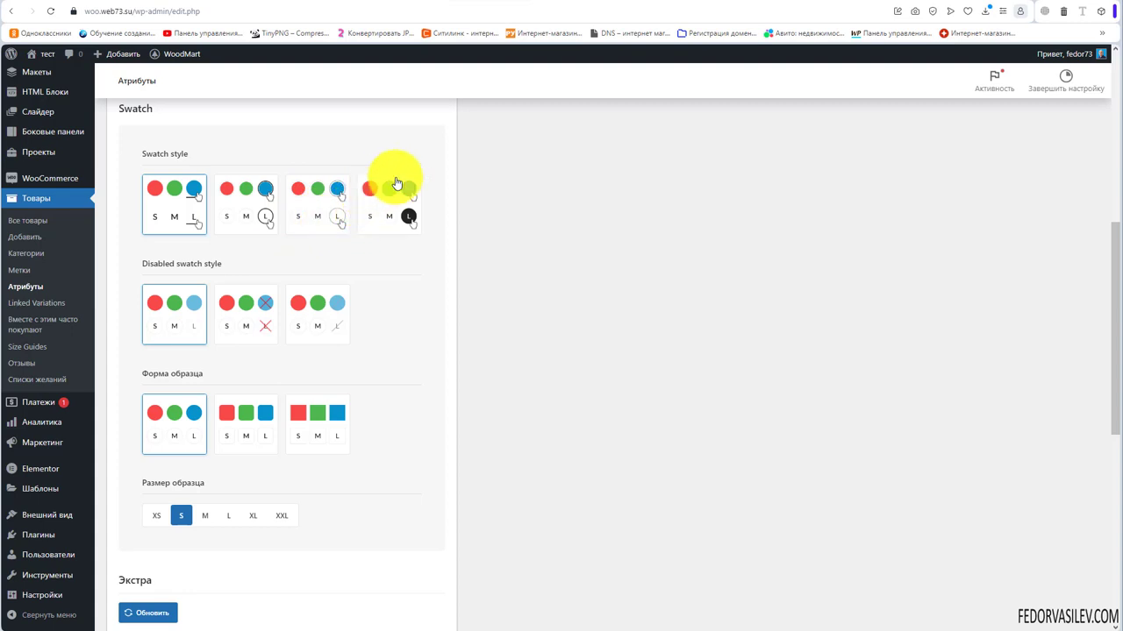
{"action": "left_click", "coordinate": [535, 2]}
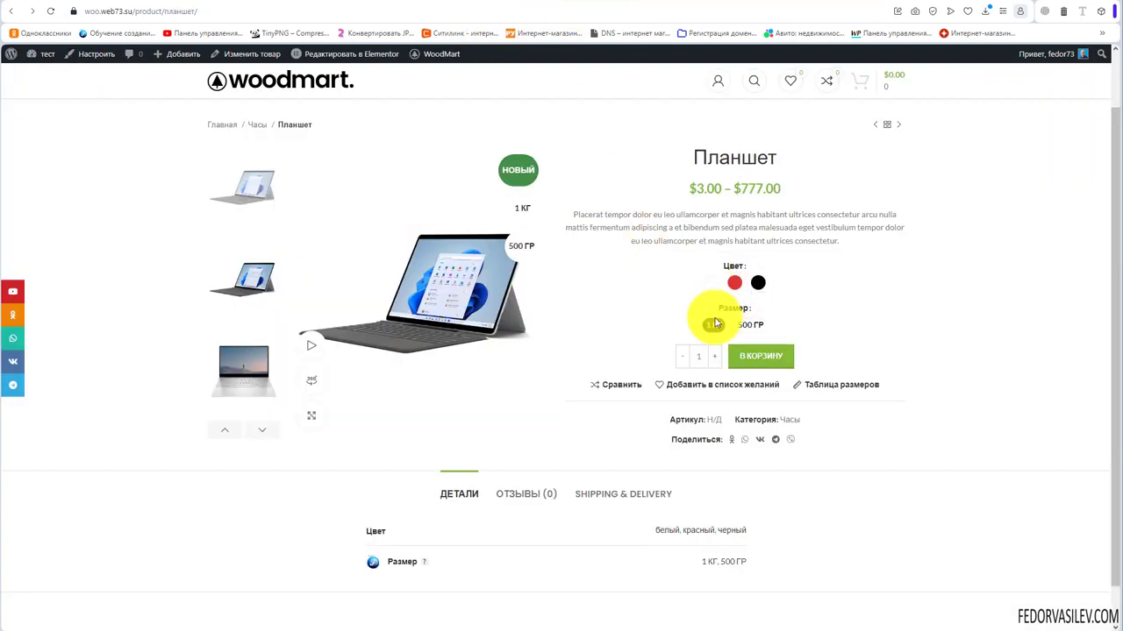
{"action": "key", "text": "ctrl+Tab"}
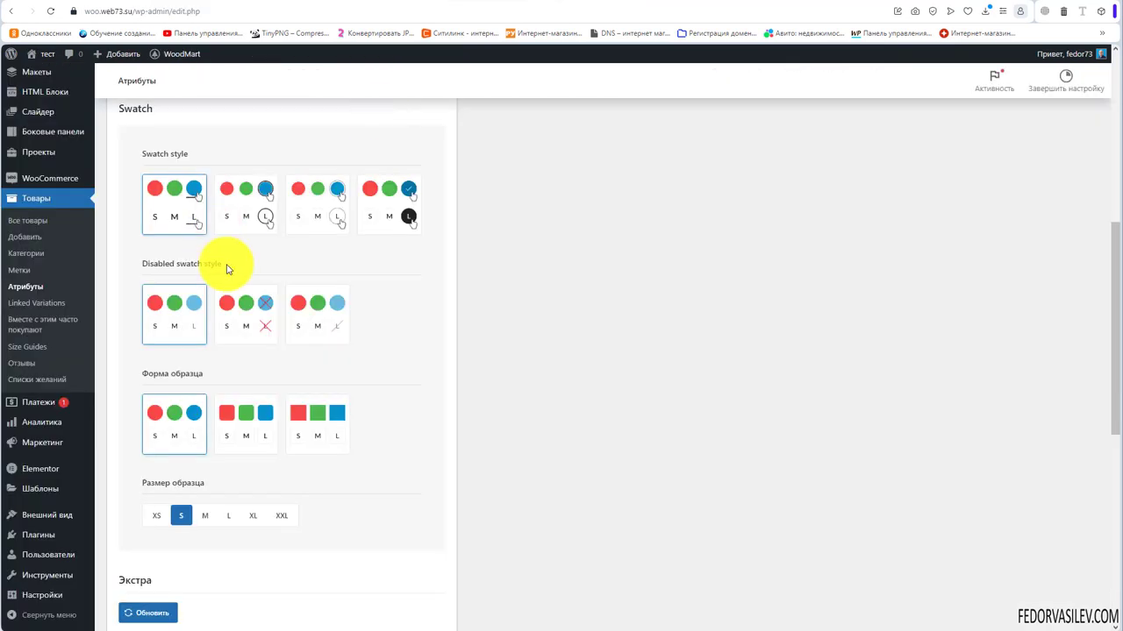
Set Цвет swatches to the filled checkmark style, disabled ones to the red-cross style and the size to XL, and update the attribute.
{"action": "left_click", "coordinate": [387, 213]}
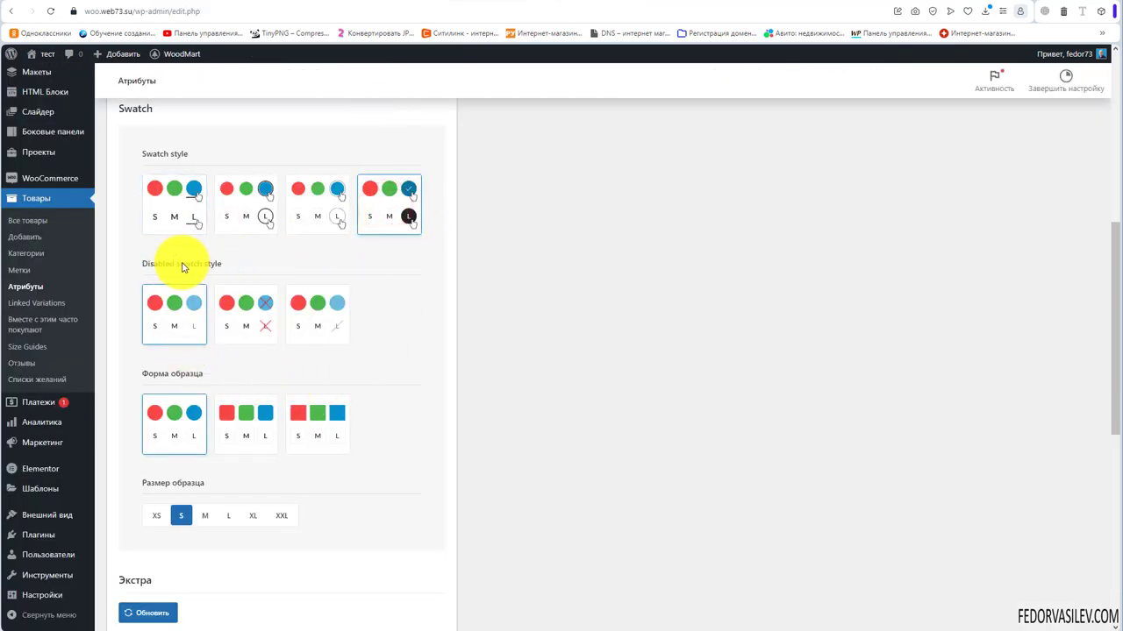
{"action": "left_click", "coordinate": [251, 315]}
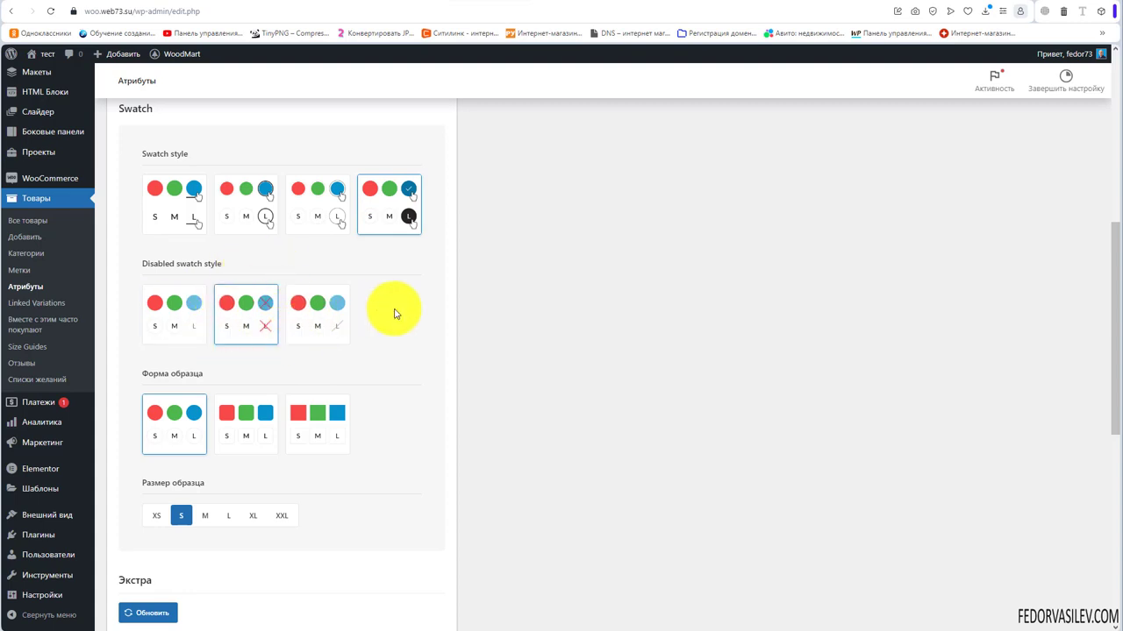
{"action": "scroll", "coordinate": [399, 329], "scroll_direction": "down", "scroll_amount": 1}
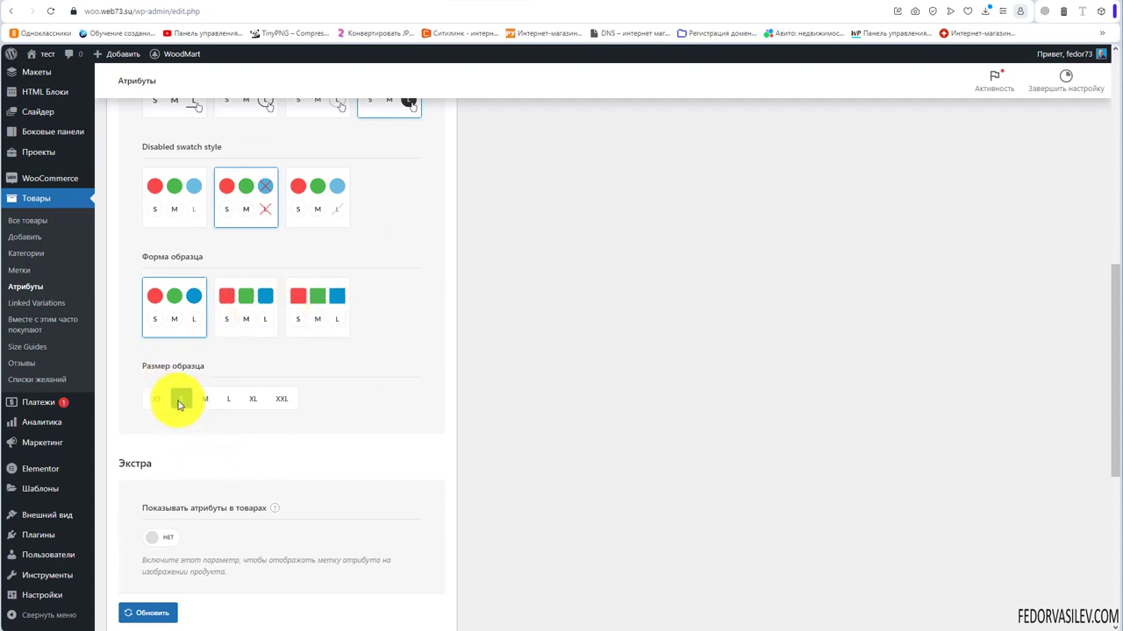
{"action": "left_click", "coordinate": [253, 401]}
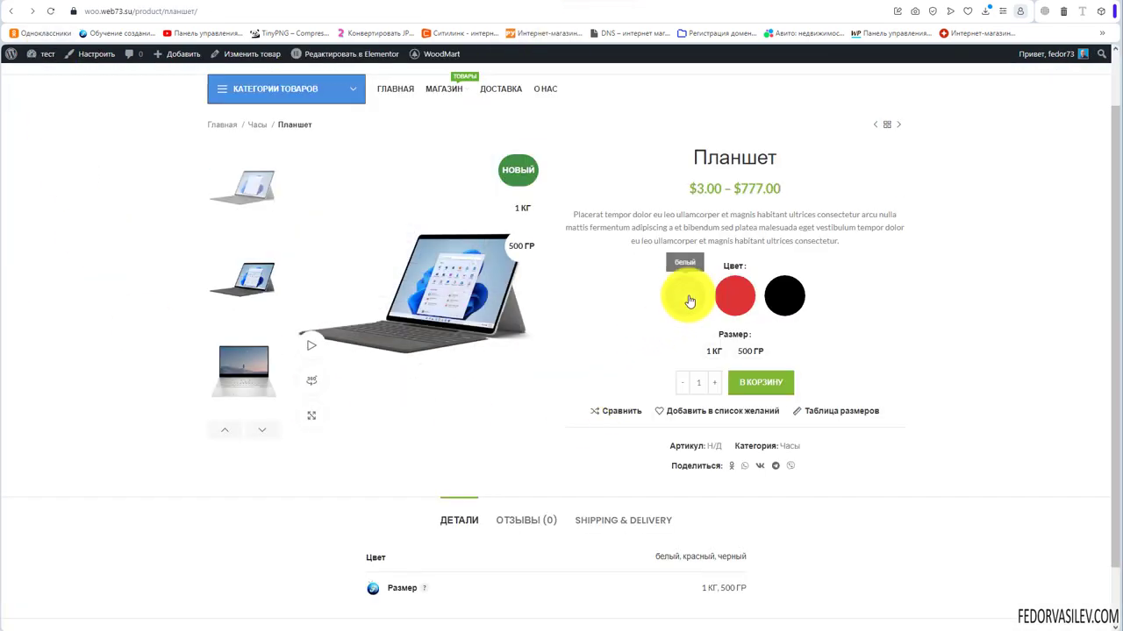
Try the red and black colour swatches and the 500 ГР and 1 КГ sizes on the Планшет page to compare styles and prices.
{"action": "left_click", "coordinate": [735, 295]}
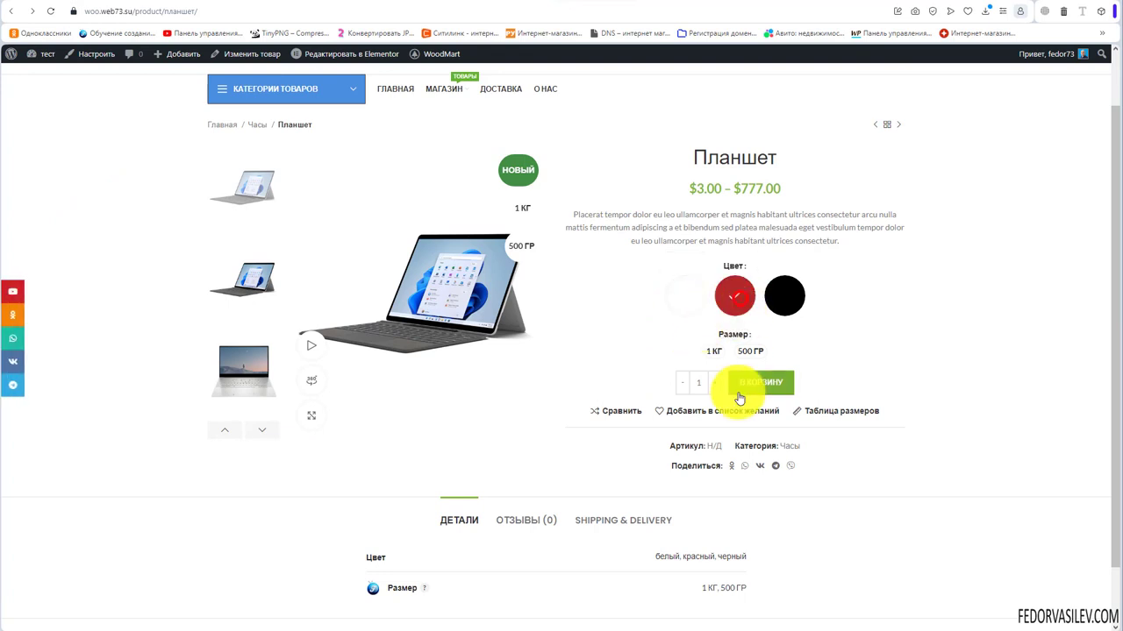
{"action": "left_click", "coordinate": [785, 295]}
{"action": "left_click", "coordinate": [751, 351]}
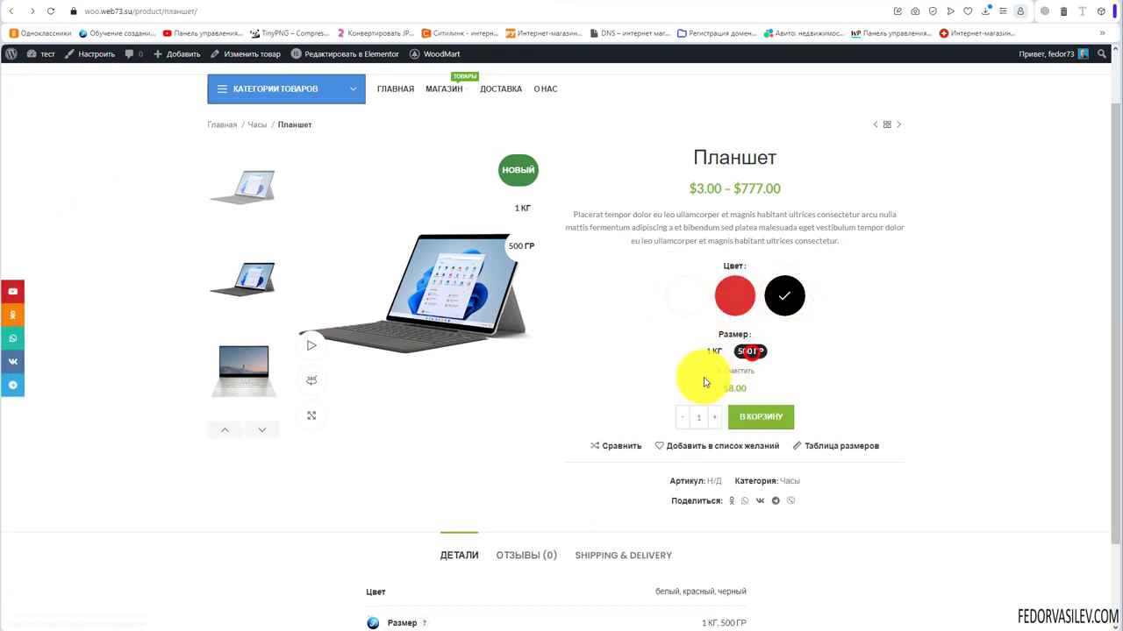
{"action": "left_click", "coordinate": [712, 352]}
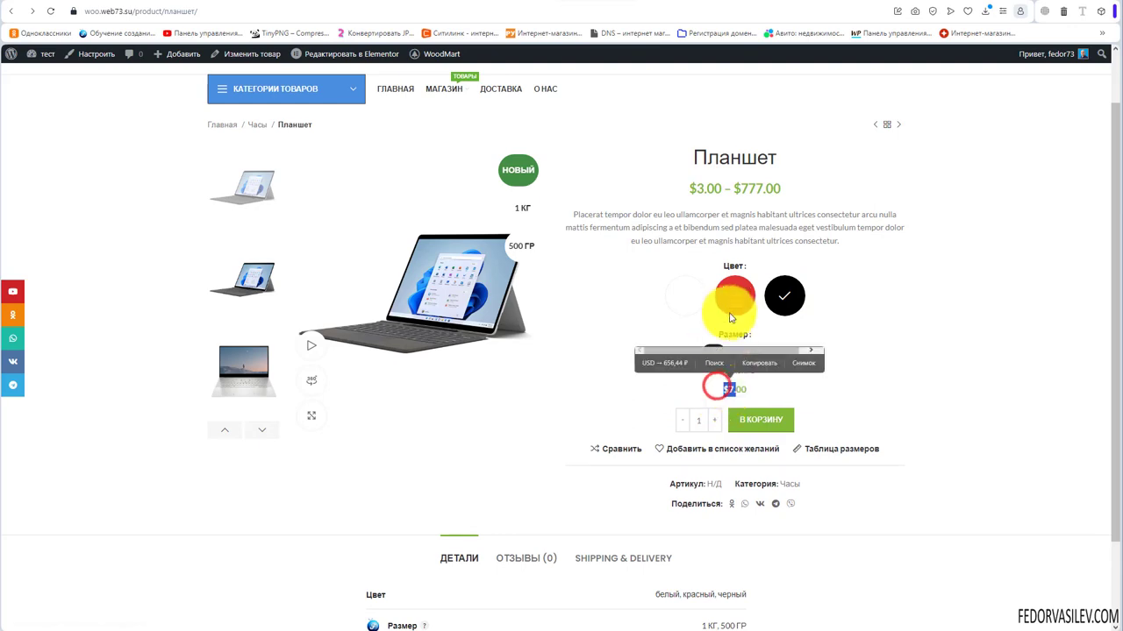
{"action": "left_click", "coordinate": [731, 298]}
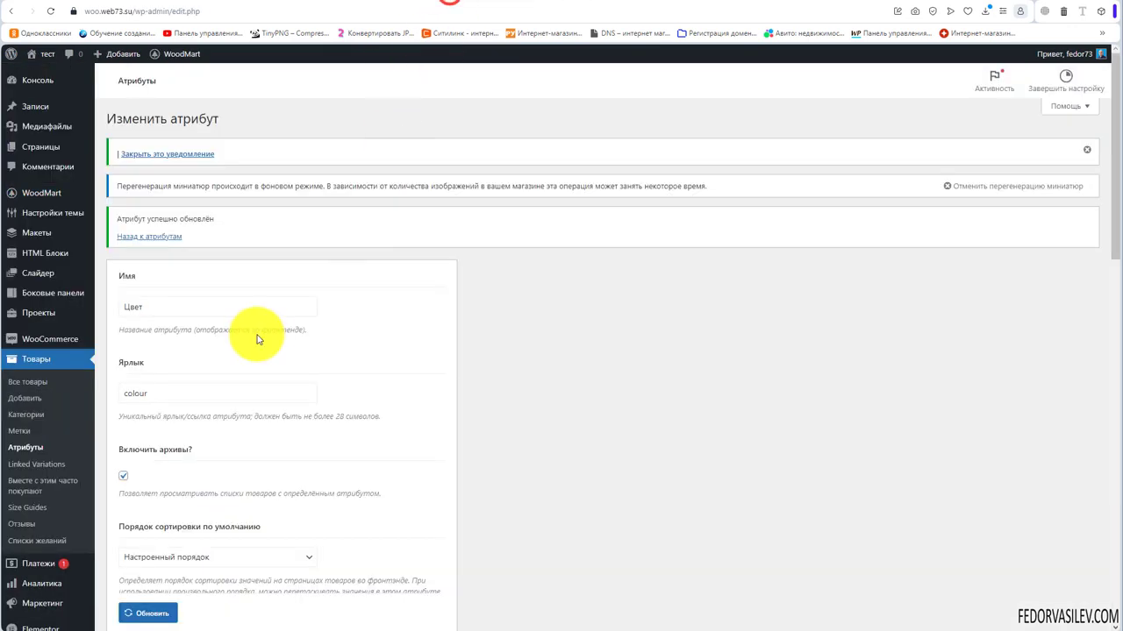
Set the Цвет attribute's swatch size to S and check the option for showing attributes on products.
{"action": "scroll", "coordinate": [256, 268], "scroll_direction": "down", "scroll_amount": 4}
{"action": "scroll", "coordinate": [258, 339], "scroll_direction": "down", "scroll_amount": 5}
{"action": "left_click", "coordinate": [182, 214]}
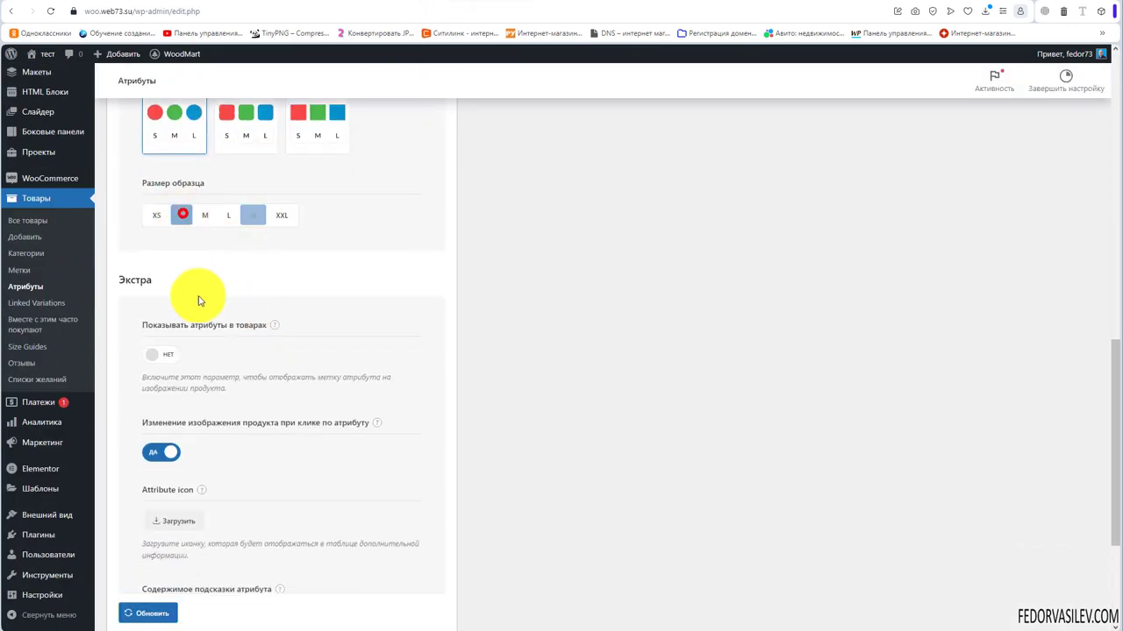
{"action": "scroll", "coordinate": [328, 287], "scroll_direction": "down", "scroll_amount": 2}
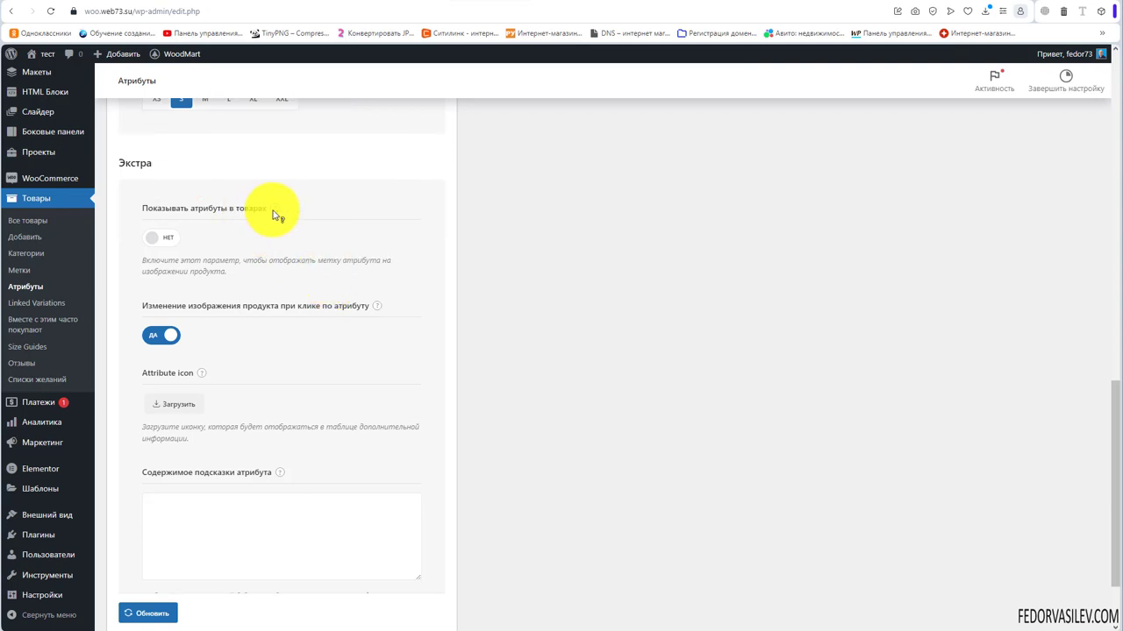
{"action": "scroll", "coordinate": [276, 213], "scroll_direction": "up", "scroll_amount": 2}
{"action": "mouse_move", "coordinate": [278, 387]}
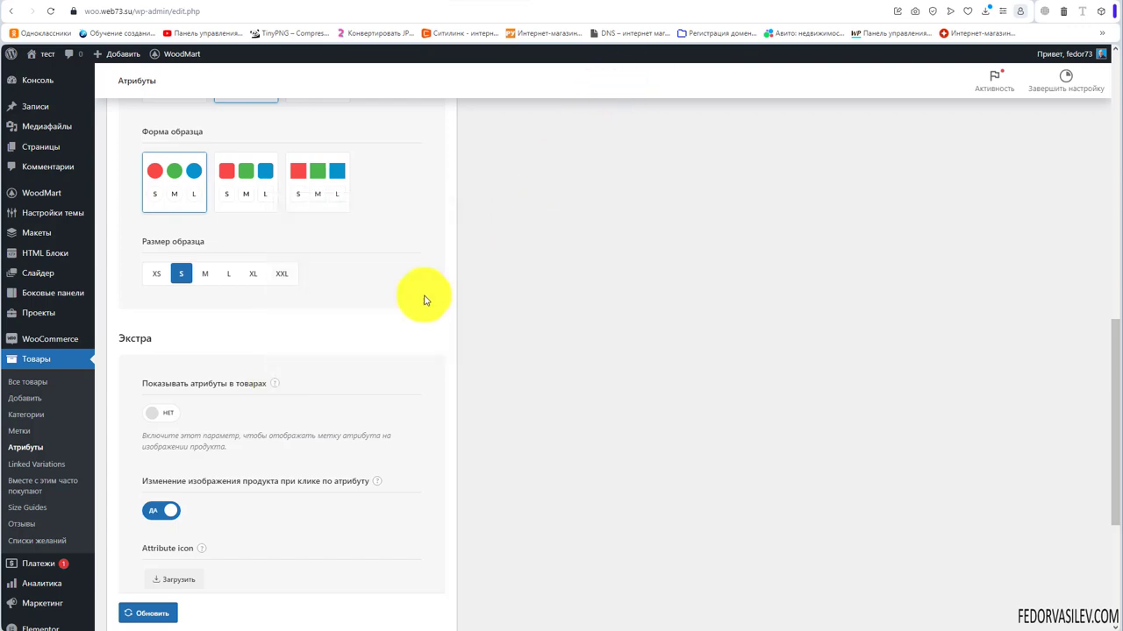
Inspect the size labels on the Планшет product image and in the Часы category, and reopen the Планшет product.
{"action": "scroll", "coordinate": [314, 381], "scroll_direction": "up", "scroll_amount": 6}
{"action": "scroll", "coordinate": [316, 384], "scroll_direction": "up", "scroll_amount": 4}
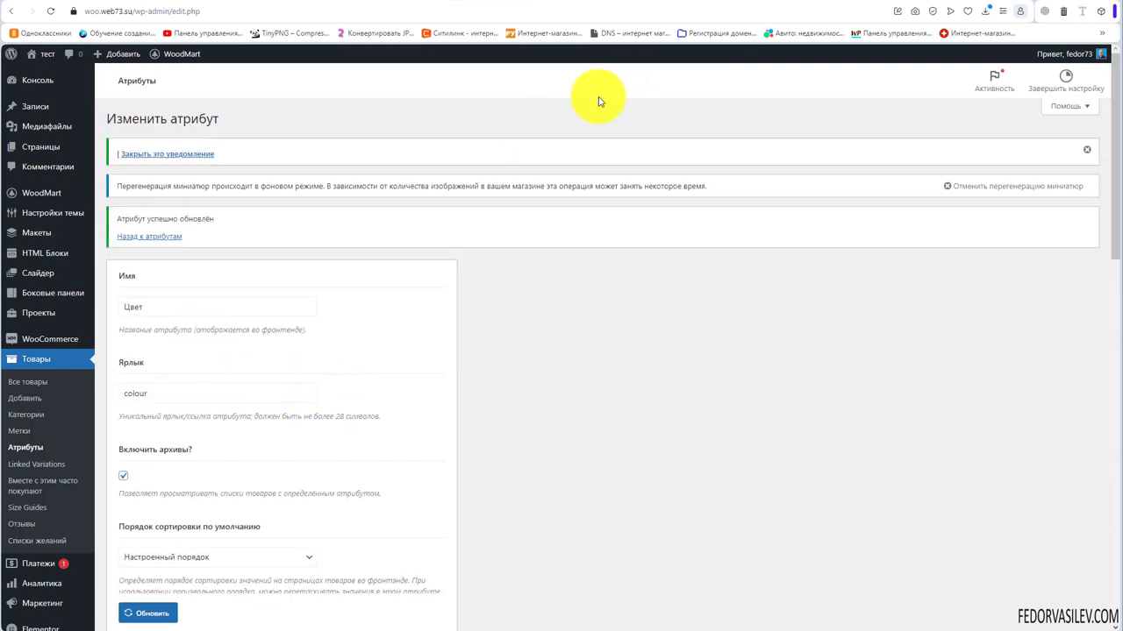
{"action": "left_click", "coordinate": [548, 2]}
{"action": "left_click", "coordinate": [548, 3]}
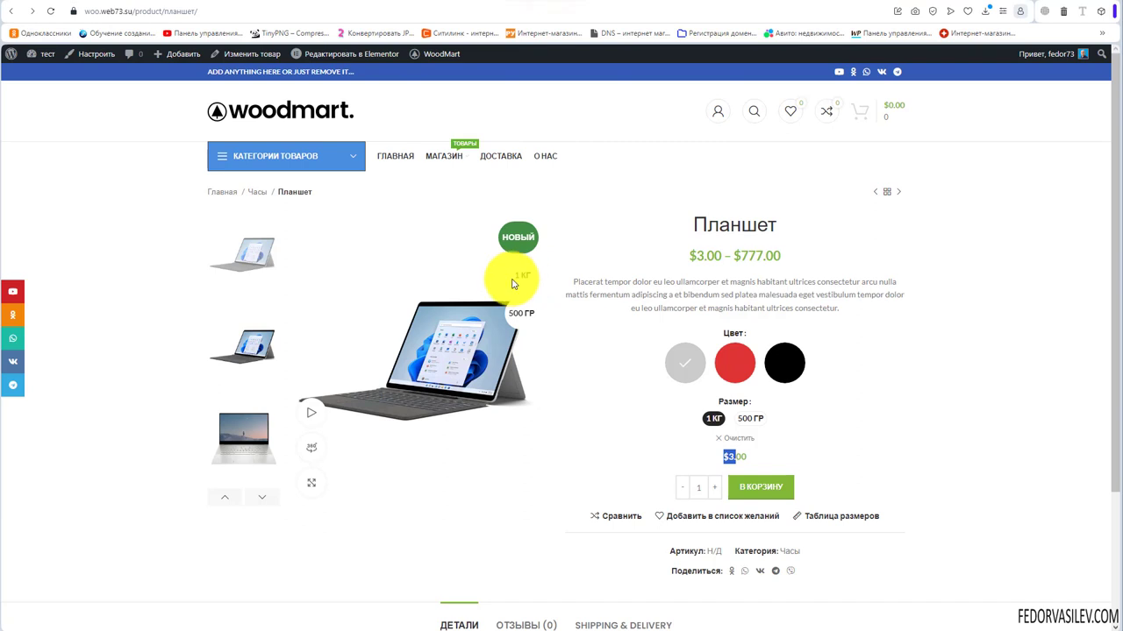
{"action": "double_click", "coordinate": [517, 313]}
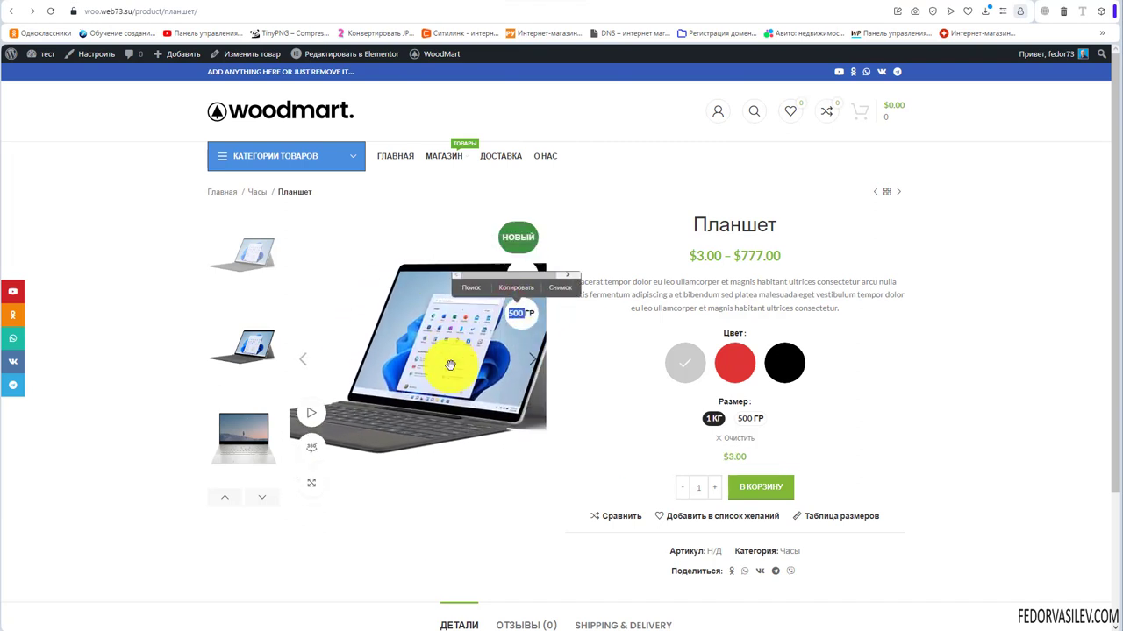
{"action": "left_click", "coordinate": [289, 191]}
{"action": "left_click", "coordinate": [263, 195]}
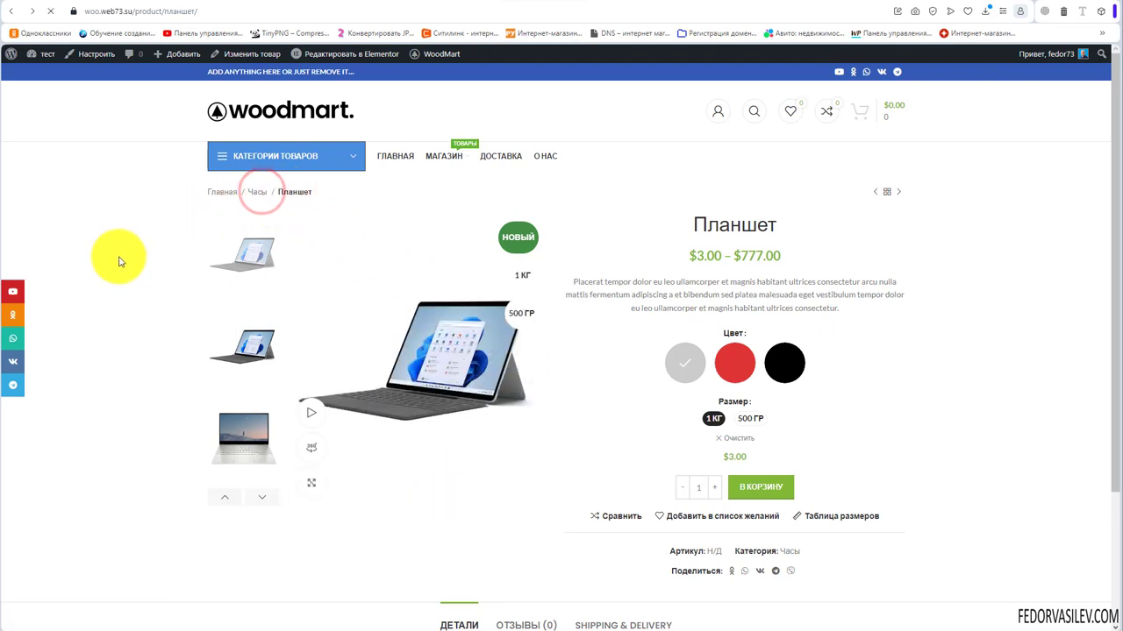
{"action": "scroll", "coordinate": [118, 255], "scroll_direction": "down", "scroll_amount": 2}
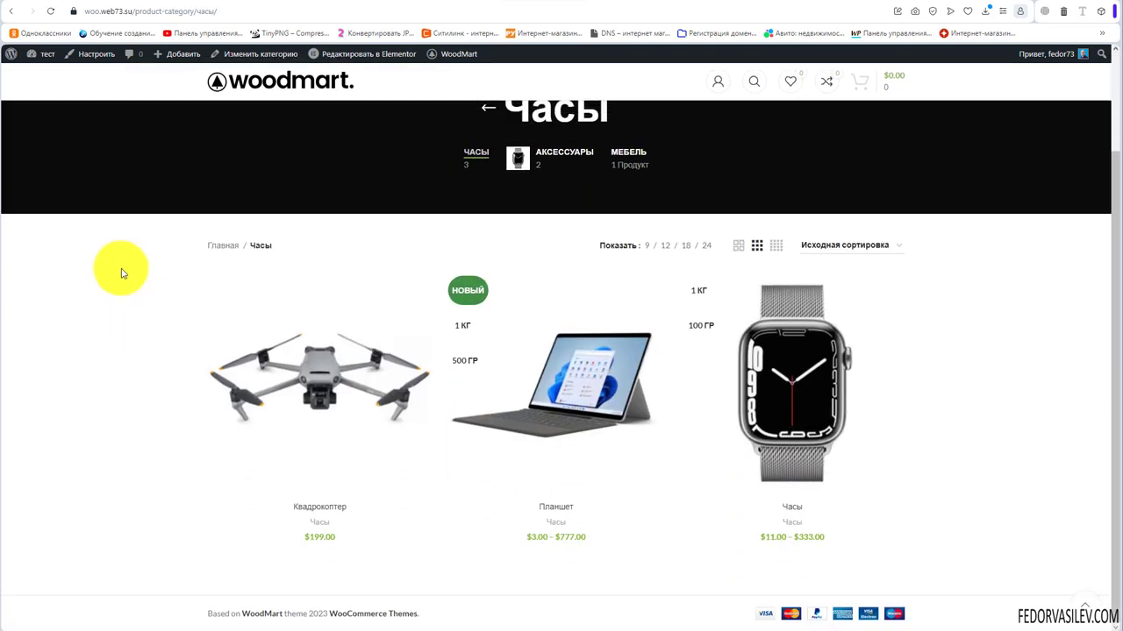
{"action": "left_click", "coordinate": [585, 364]}
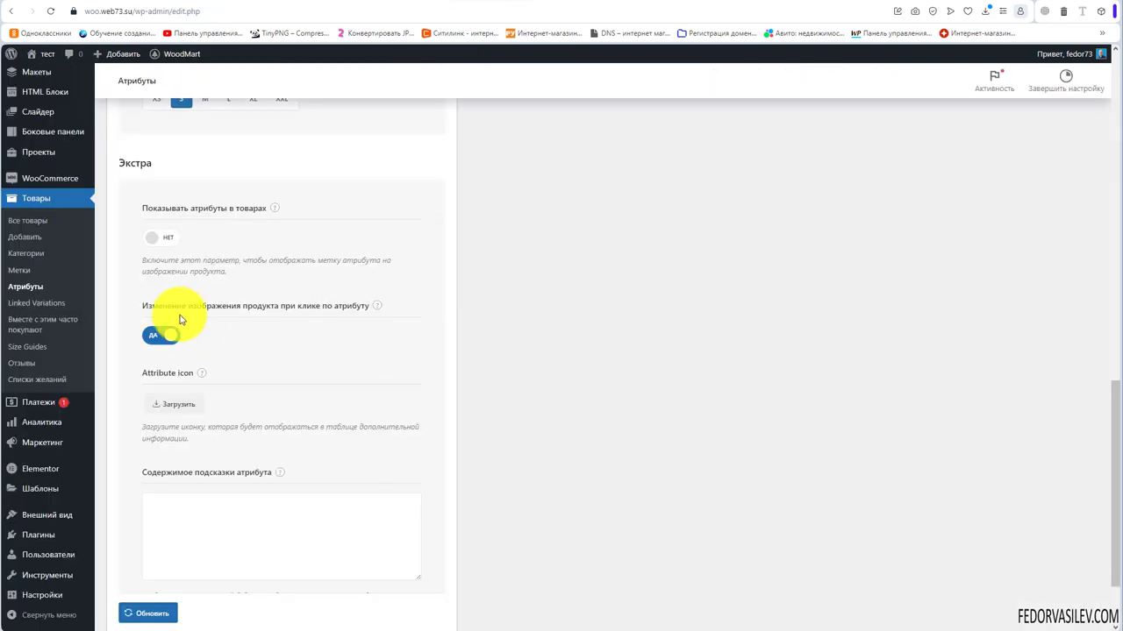
Examine the Цвет attribute's image change on click, attribute icon and tooltip content options.
{"action": "mouse_move", "coordinate": [380, 312]}
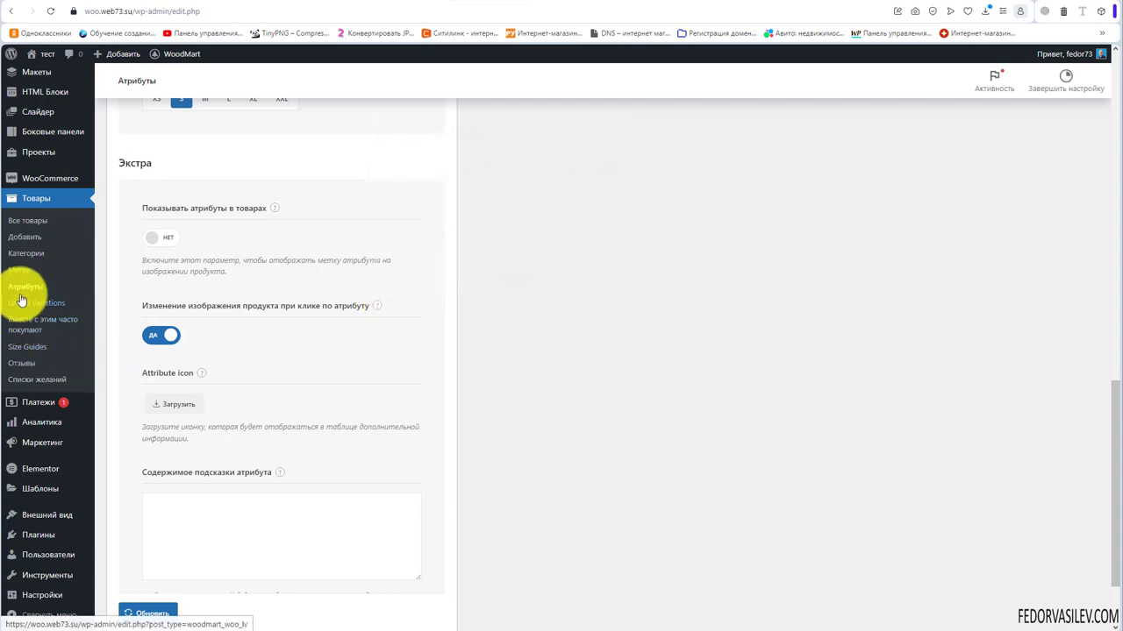
{"action": "mouse_move", "coordinate": [203, 375]}
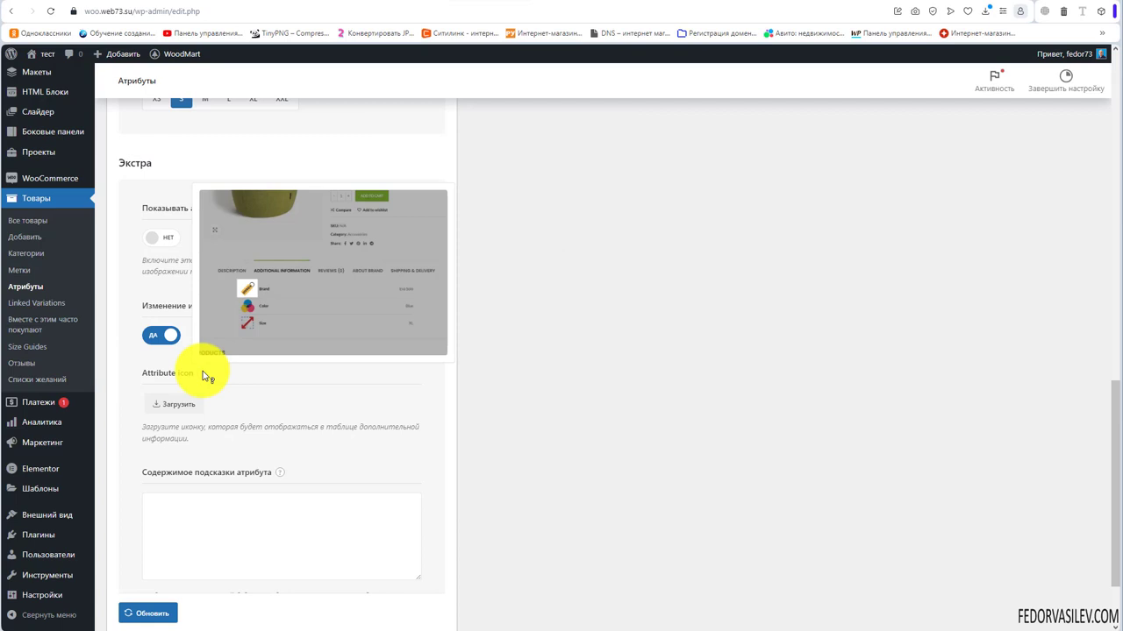
{"action": "scroll", "coordinate": [229, 404], "scroll_direction": "down", "scroll_amount": 2}
{"action": "left_click", "coordinate": [245, 426]}
{"action": "mouse_move", "coordinate": [280, 372]}
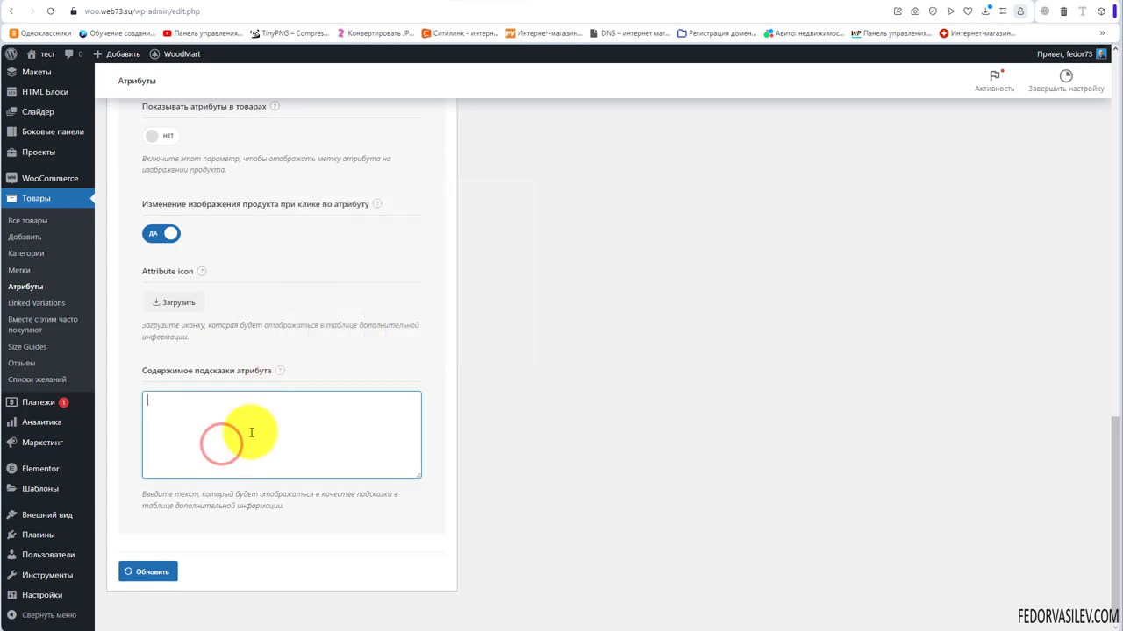
{"action": "scroll", "coordinate": [251, 431], "scroll_direction": "up", "scroll_amount": 5}
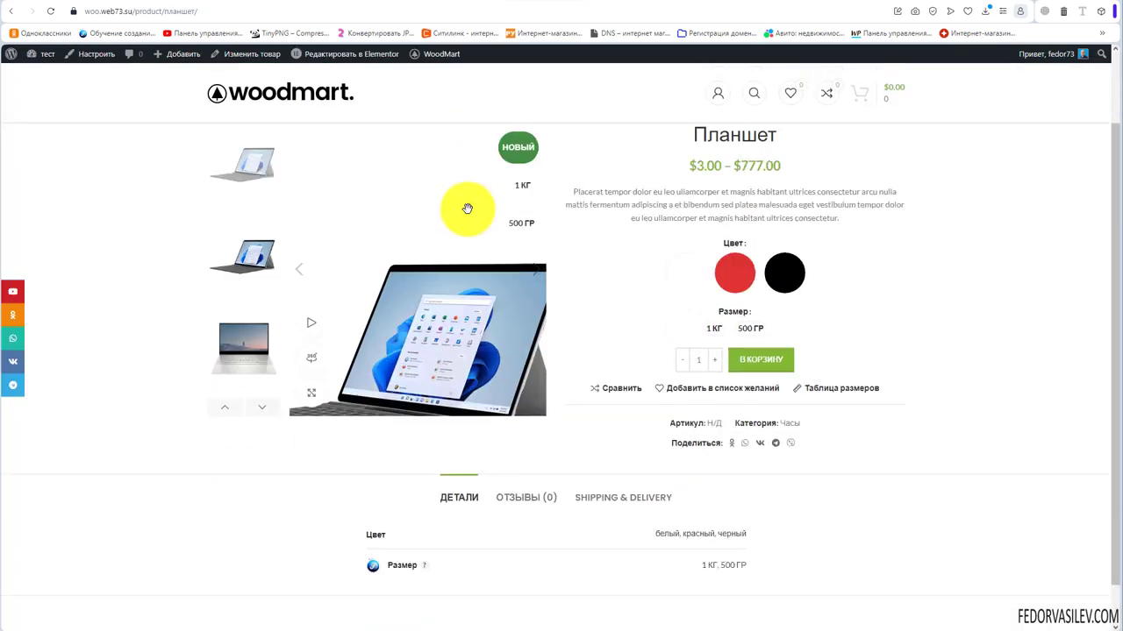
Examine the Размер attribute's icon, values and tooltip in the details of the Планшет product.
{"action": "scroll", "coordinate": [463, 205], "scroll_direction": "down", "scroll_amount": 1}
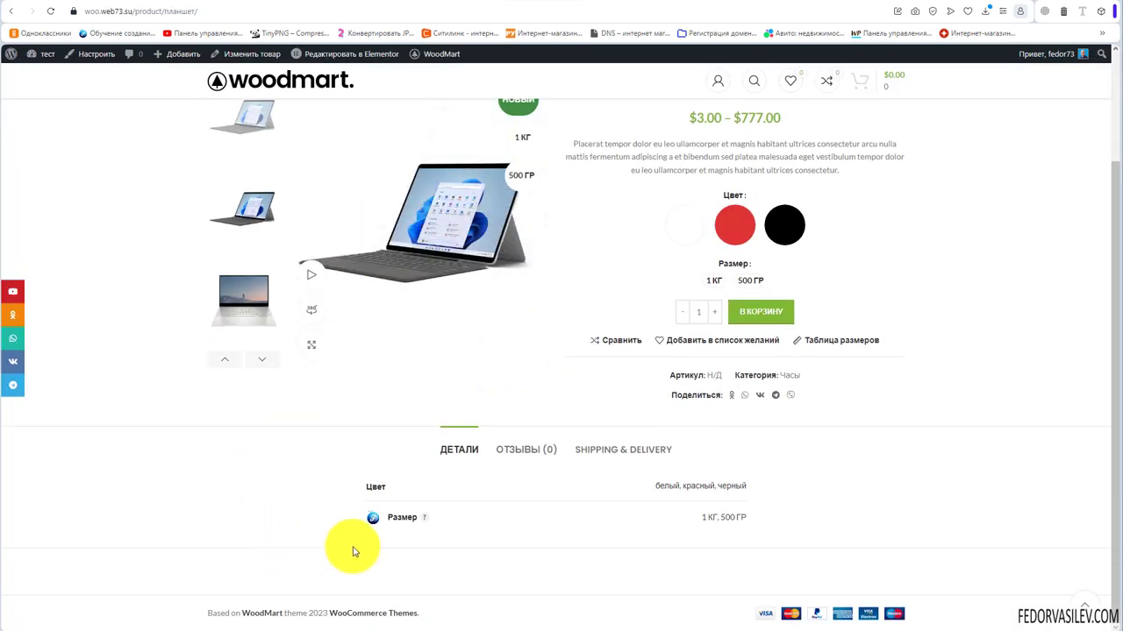
{"action": "left_click_drag", "start_coordinate": [701, 518], "coordinate": [744, 518]}
{"action": "left_click", "coordinate": [605, 551]}
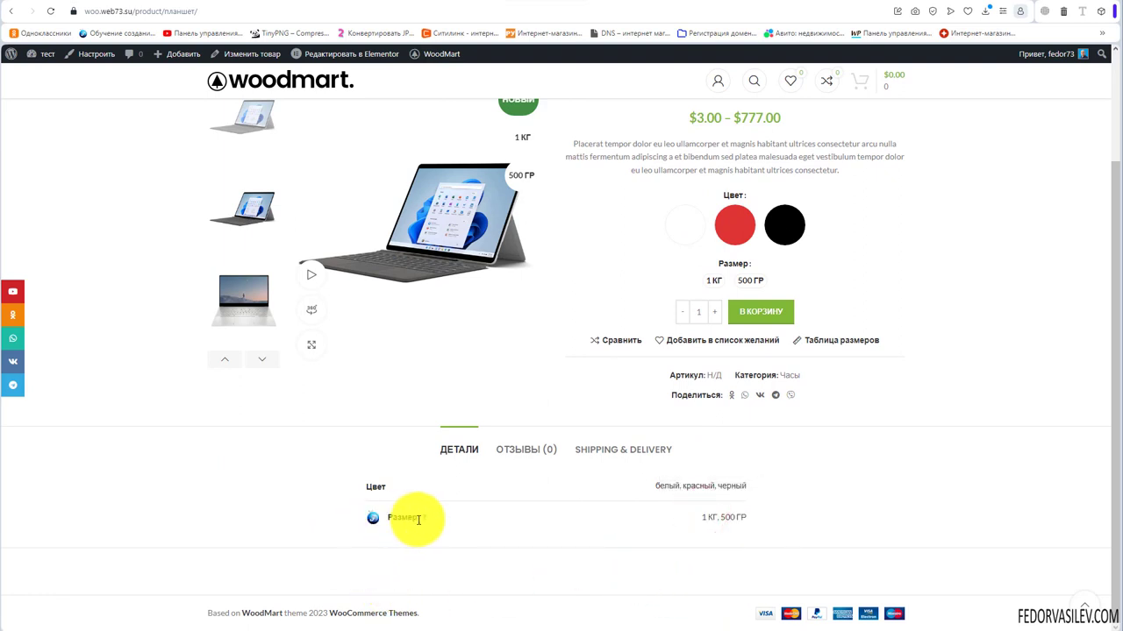
{"action": "mouse_move", "coordinate": [426, 521]}
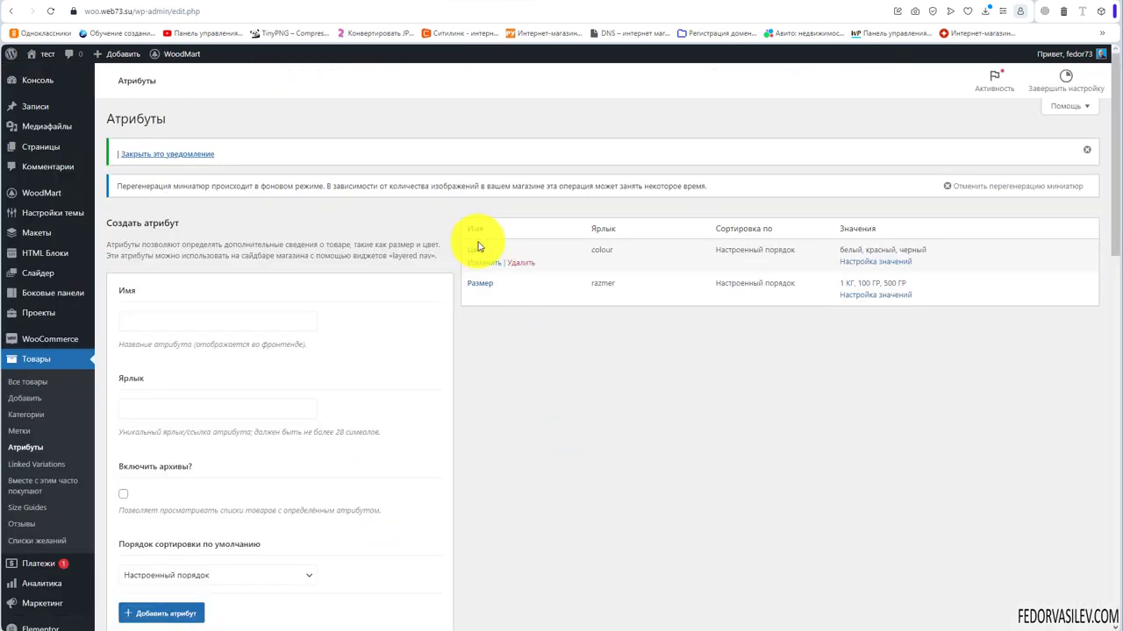
Review the values of Цвет in the attribute list and open its list of colour values.
{"action": "left_click_drag", "start_coordinate": [827, 249], "coordinate": [927, 253]}
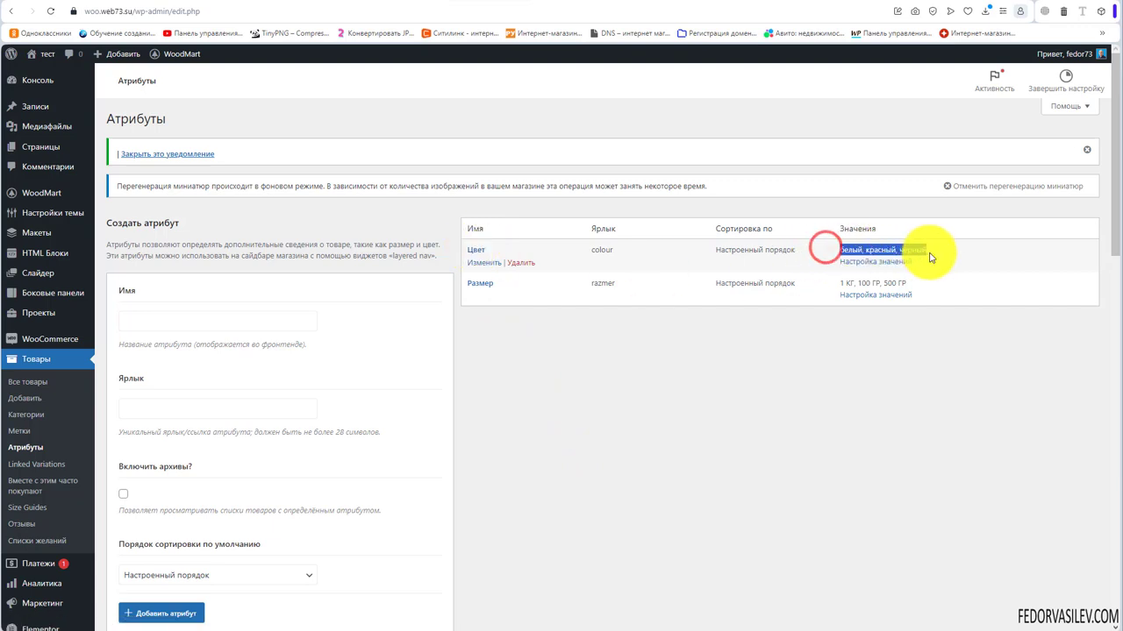
{"action": "left_click", "coordinate": [607, 396]}
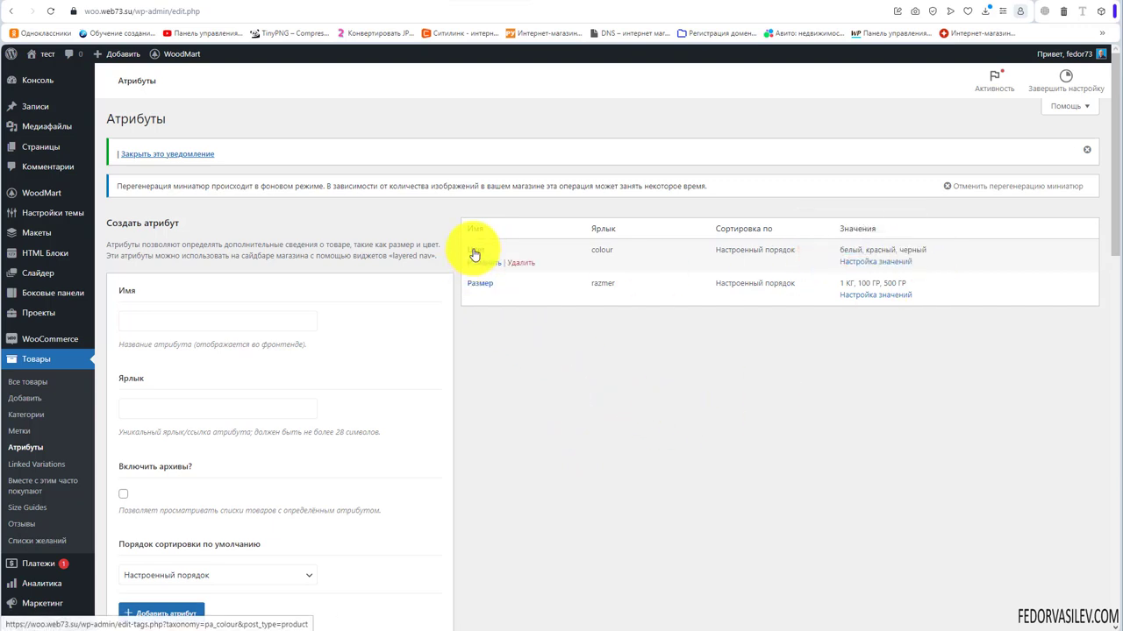
{"action": "left_click", "coordinate": [473, 251]}
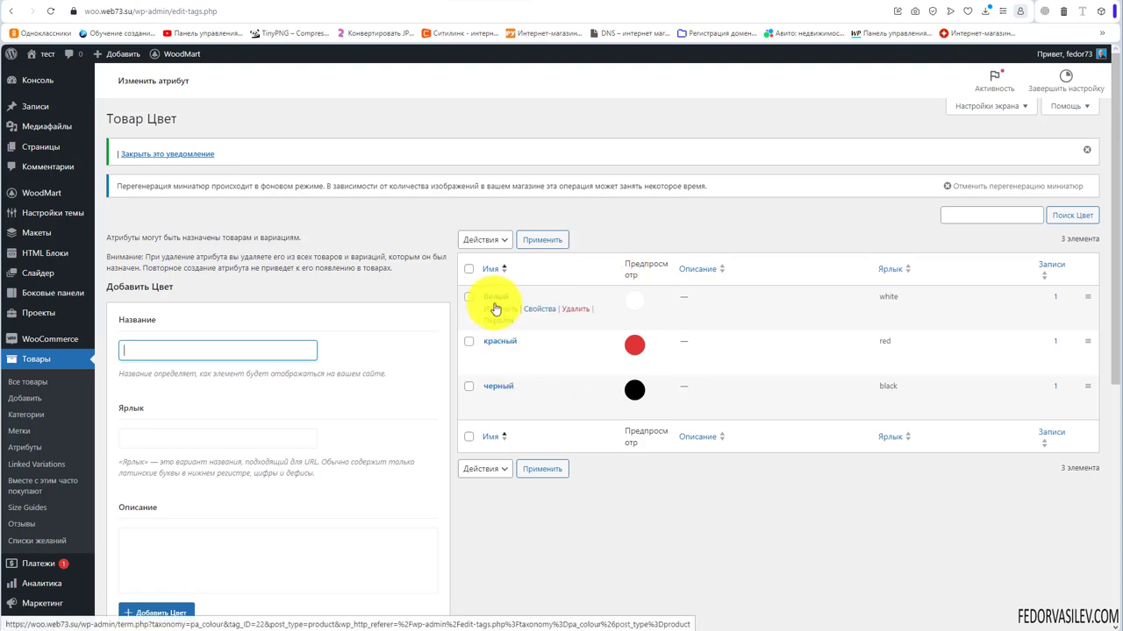
Open the белый colour value for editing and examine its description and its image, colour and text swatch options.
{"action": "left_click", "coordinate": [497, 311]}
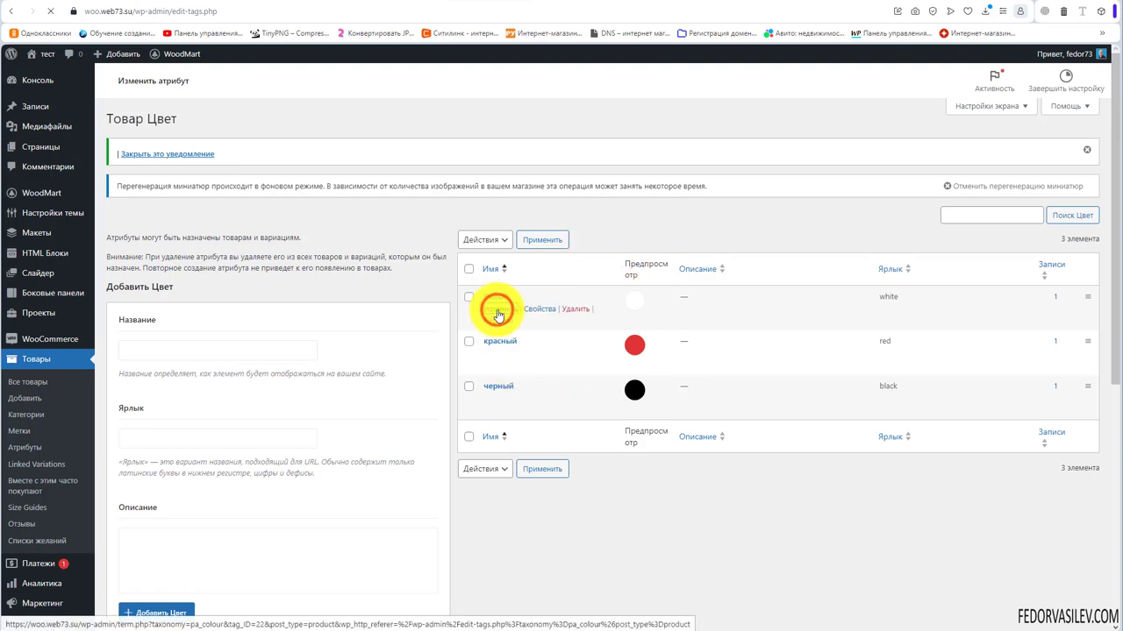
{"action": "scroll", "coordinate": [298, 281], "scroll_direction": "down", "scroll_amount": 3}
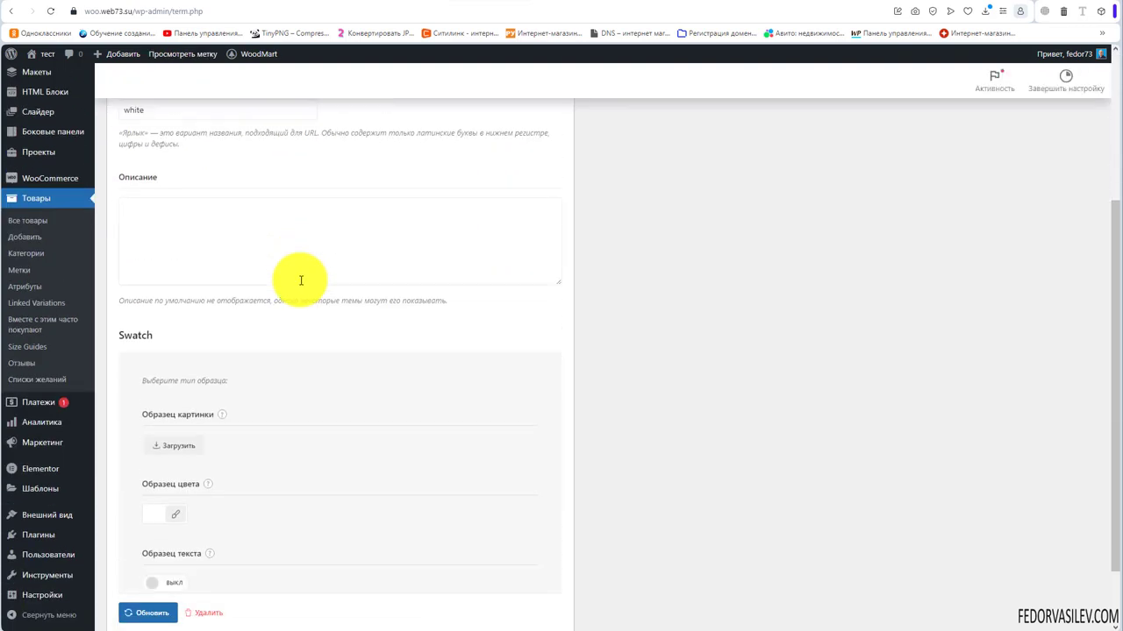
{"action": "scroll", "coordinate": [263, 316], "scroll_direction": "up", "scroll_amount": 2}
{"action": "left_click", "coordinate": [181, 351]}
{"action": "scroll", "coordinate": [338, 327], "scroll_direction": "down", "scroll_amount": 2}
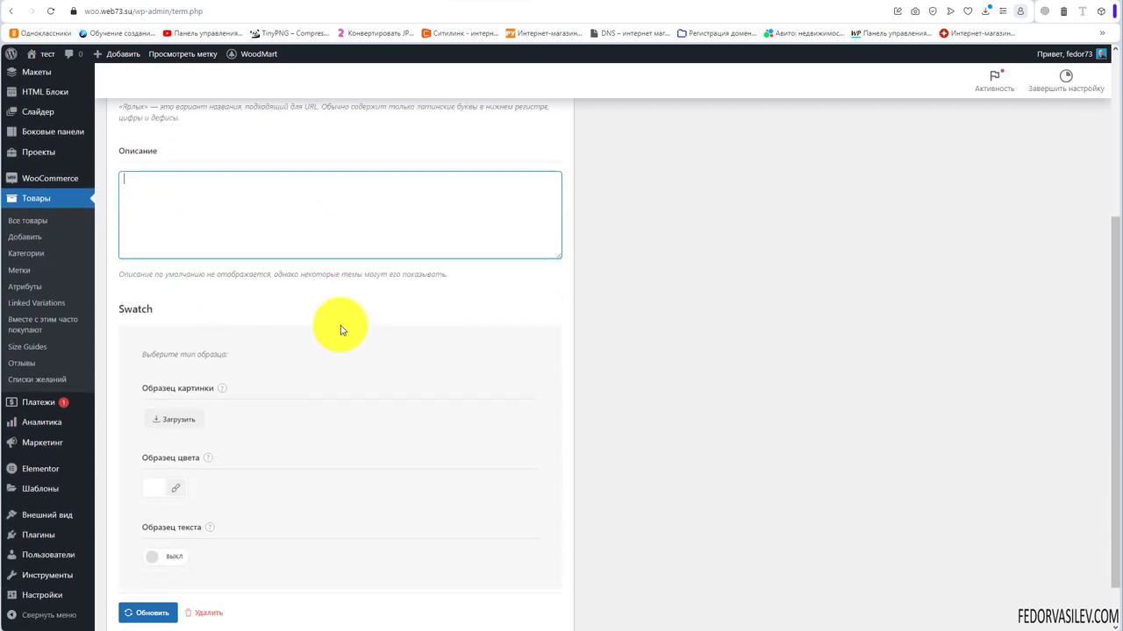
{"action": "scroll", "coordinate": [342, 330], "scroll_direction": "down", "scroll_amount": 1}
{"action": "mouse_move", "coordinate": [223, 334]}
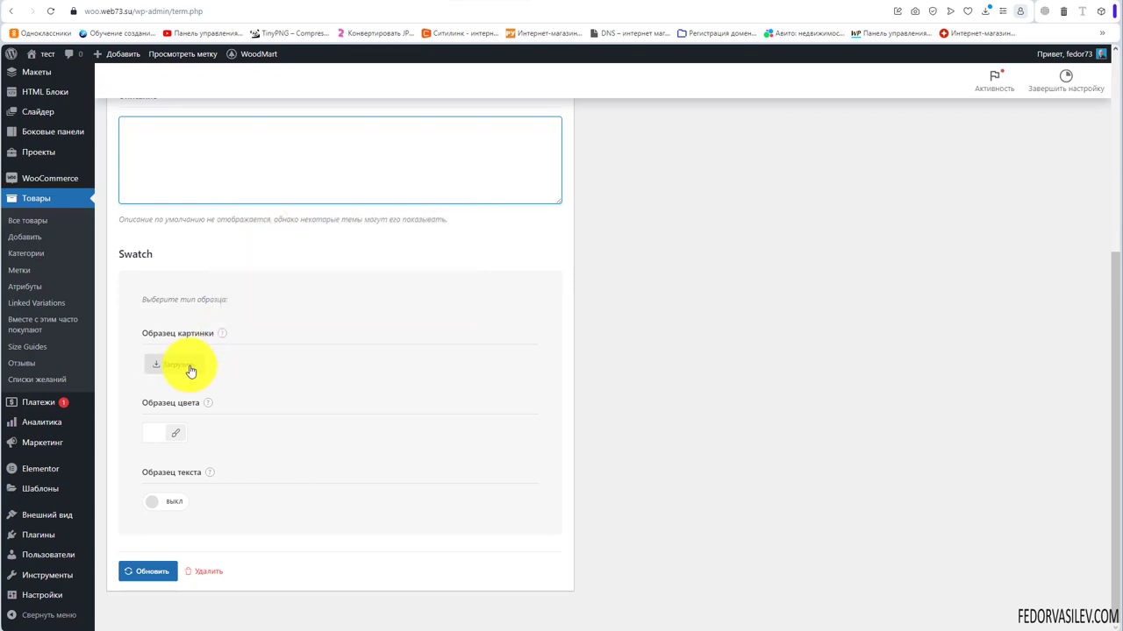
Examine the colour picker and the image swatch's media library for the белый value, closing both without choosing anything.
{"action": "scroll", "coordinate": [301, 402], "scroll_direction": "up", "scroll_amount": 5}
{"action": "scroll", "coordinate": [301, 401], "scroll_direction": "down", "scroll_amount": 3}
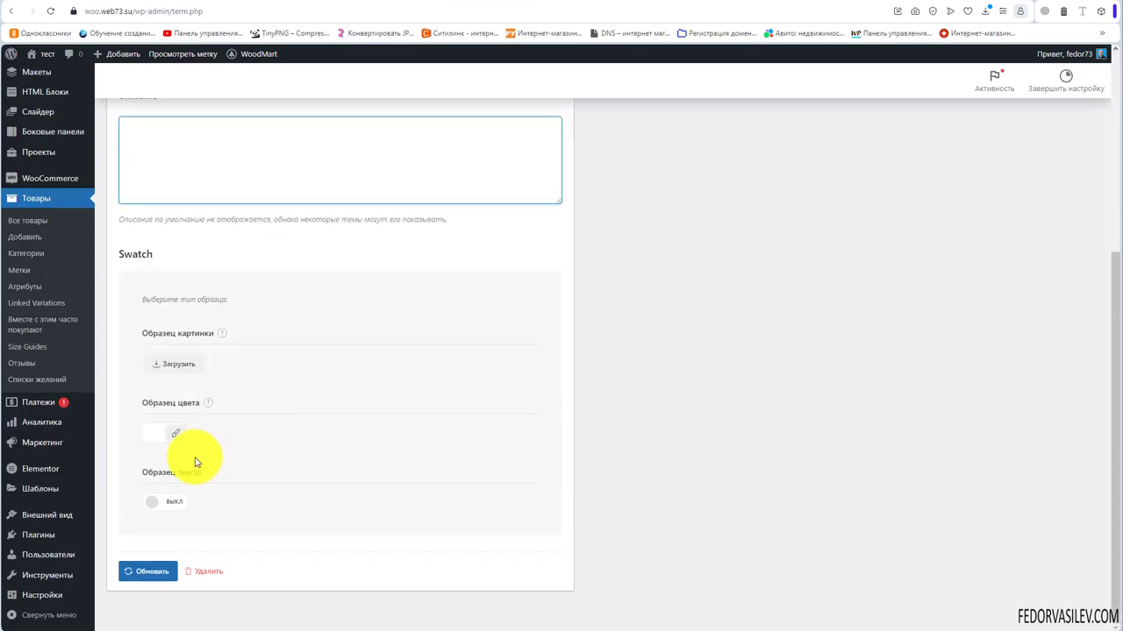
{"action": "left_click", "coordinate": [151, 433]}
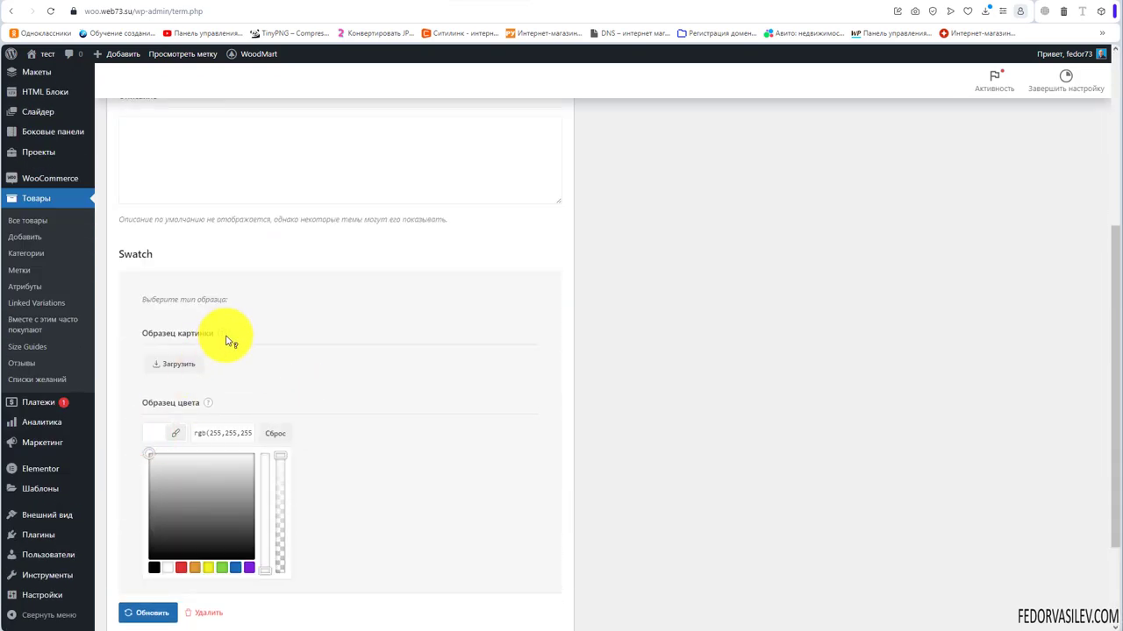
{"action": "left_click", "coordinate": [299, 345]}
{"action": "left_click", "coordinate": [184, 365]}
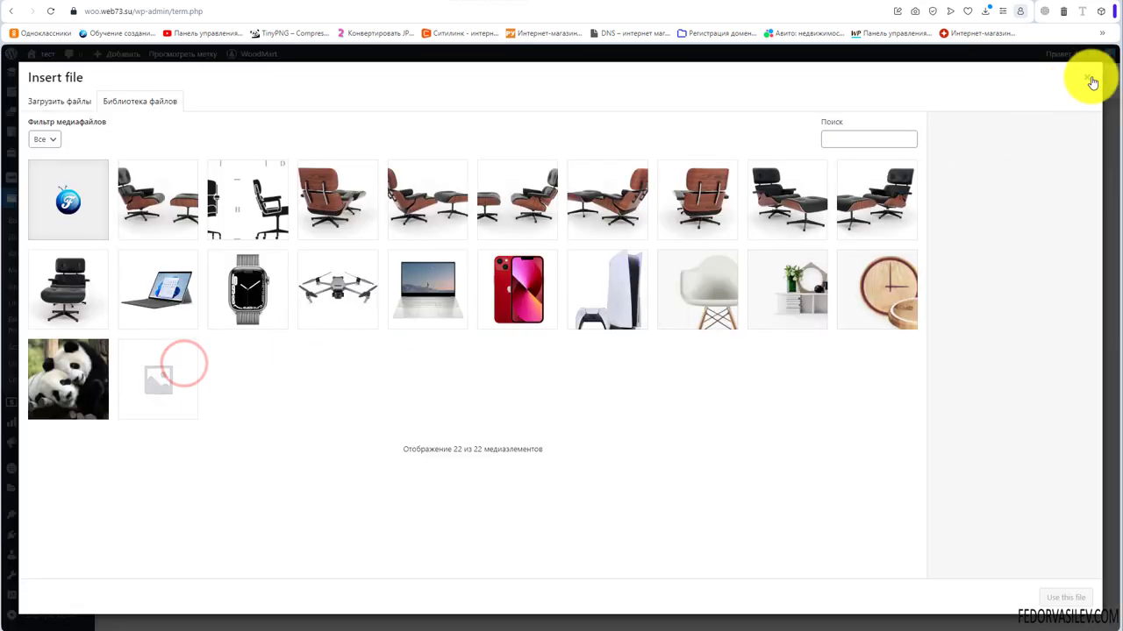
{"action": "left_click", "coordinate": [1093, 77]}
Examine the colour swatch example and picker of белый, and compare them with the Цвет swatches on the Планшет product page.
{"action": "mouse_move", "coordinate": [210, 405]}
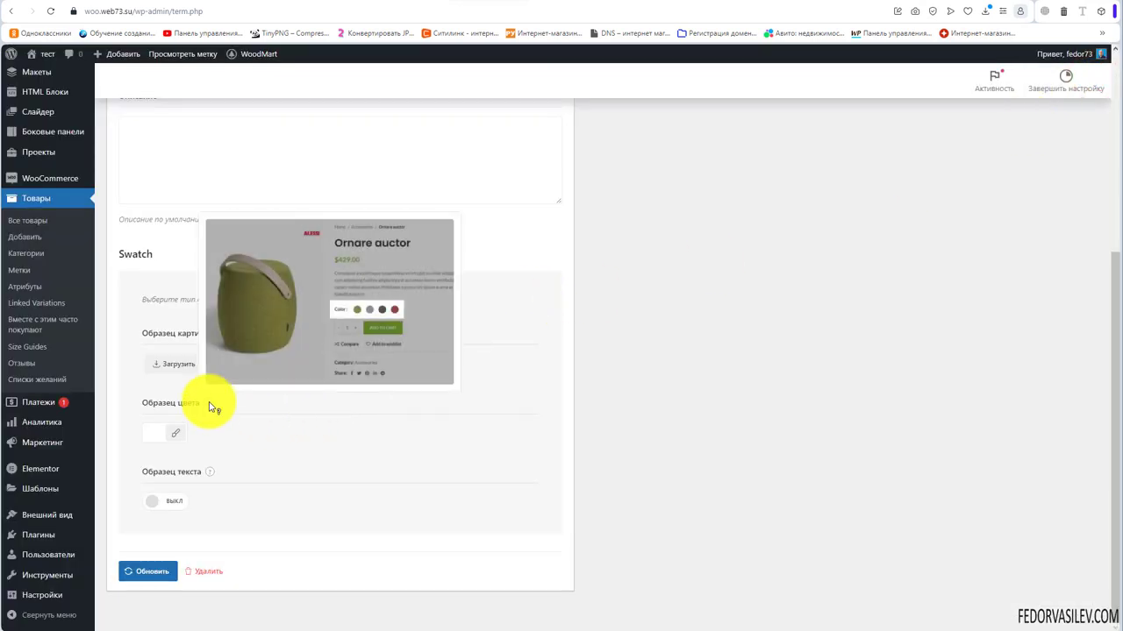
{"action": "left_click", "coordinate": [167, 433]}
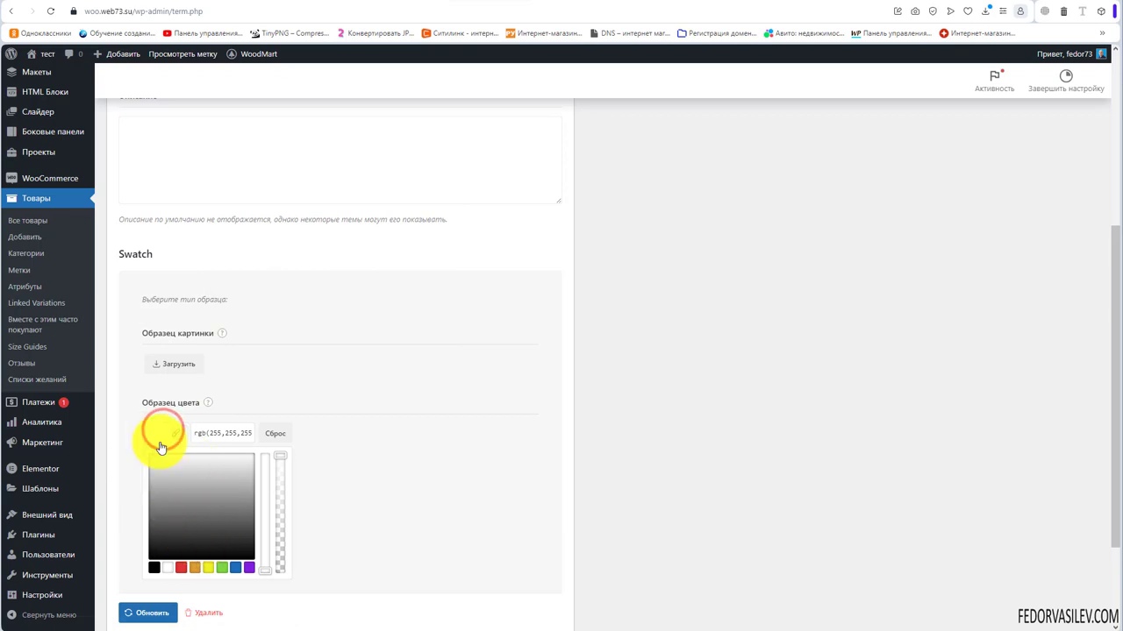
{"action": "left_click", "coordinate": [560, 2]}
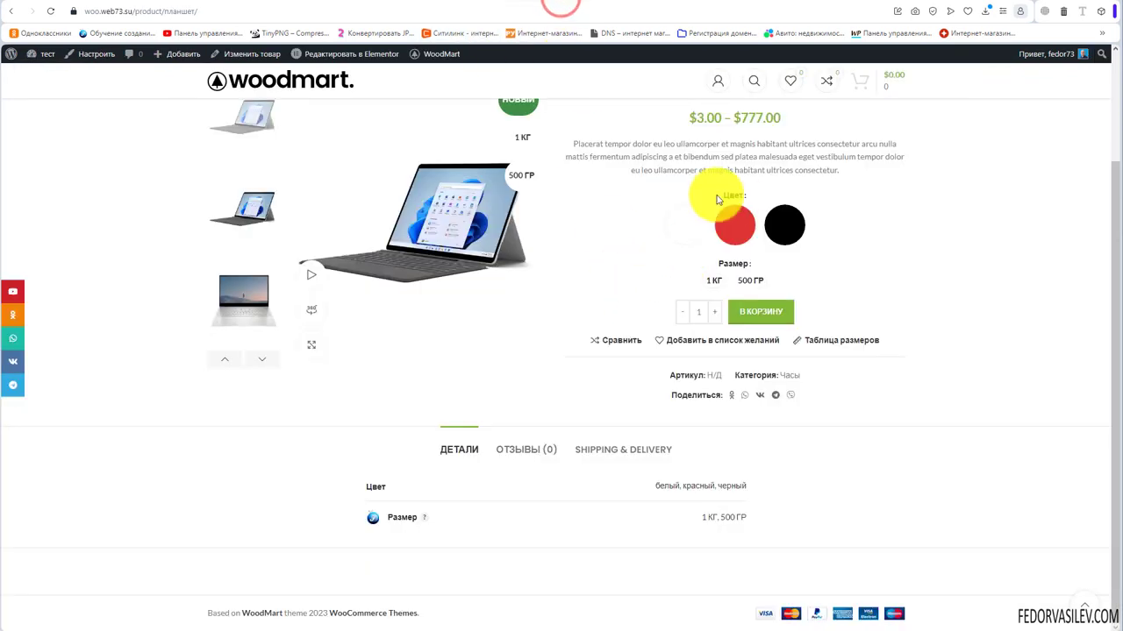
{"action": "left_click", "coordinate": [509, 2]}
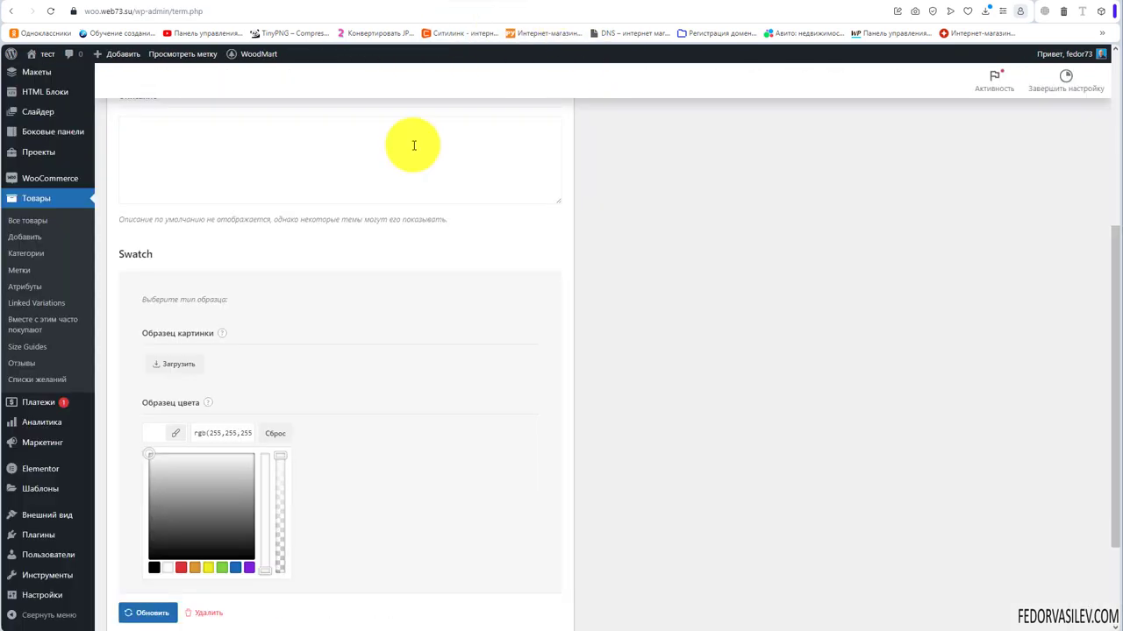
{"action": "left_click", "coordinate": [343, 436]}
Try the text swatch option of the белый value by switching it on and back off.
{"action": "mouse_move", "coordinate": [209, 474]}
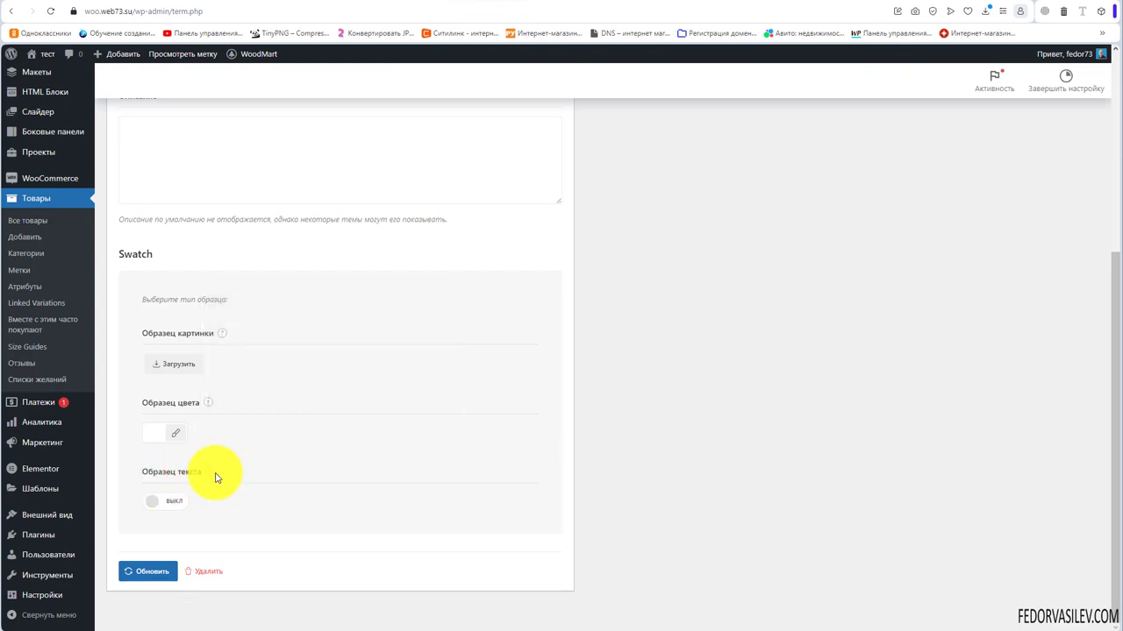
{"action": "left_click", "coordinate": [179, 497]}
{"action": "left_click", "coordinate": [159, 503]}
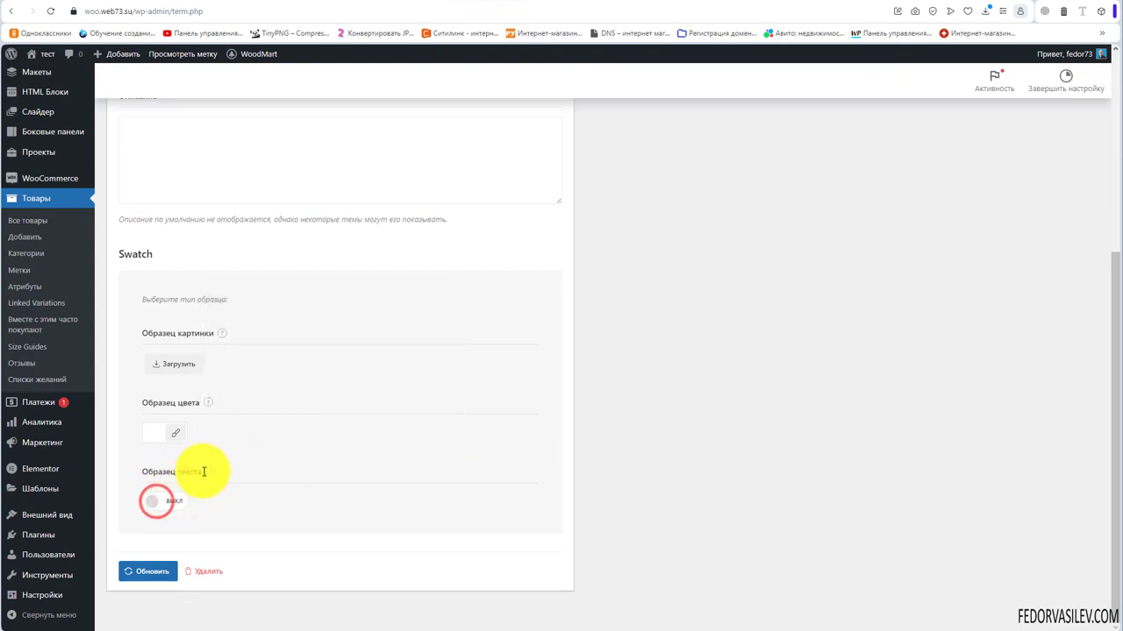
View the text swatch example and enable the text swatch for the белый colour value.
{"action": "mouse_move", "coordinate": [210, 475]}
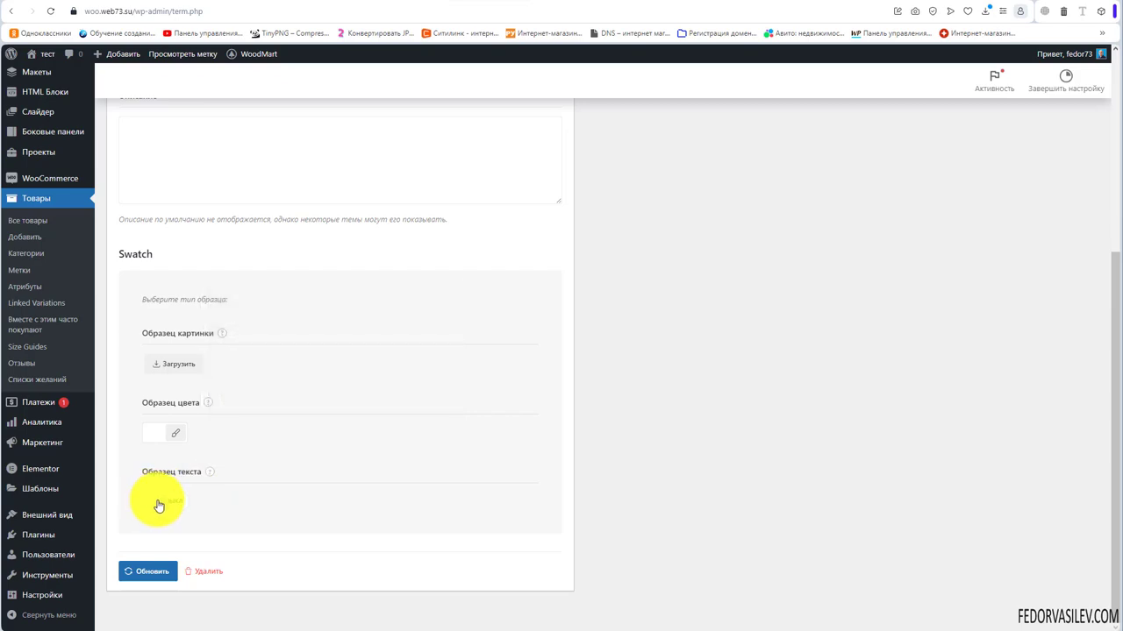
{"action": "scroll", "coordinate": [328, 494], "scroll_direction": "up", "scroll_amount": 5}
{"action": "scroll", "coordinate": [200, 388], "scroll_direction": "down", "scroll_amount": 5}
{"action": "left_click", "coordinate": [163, 497]}
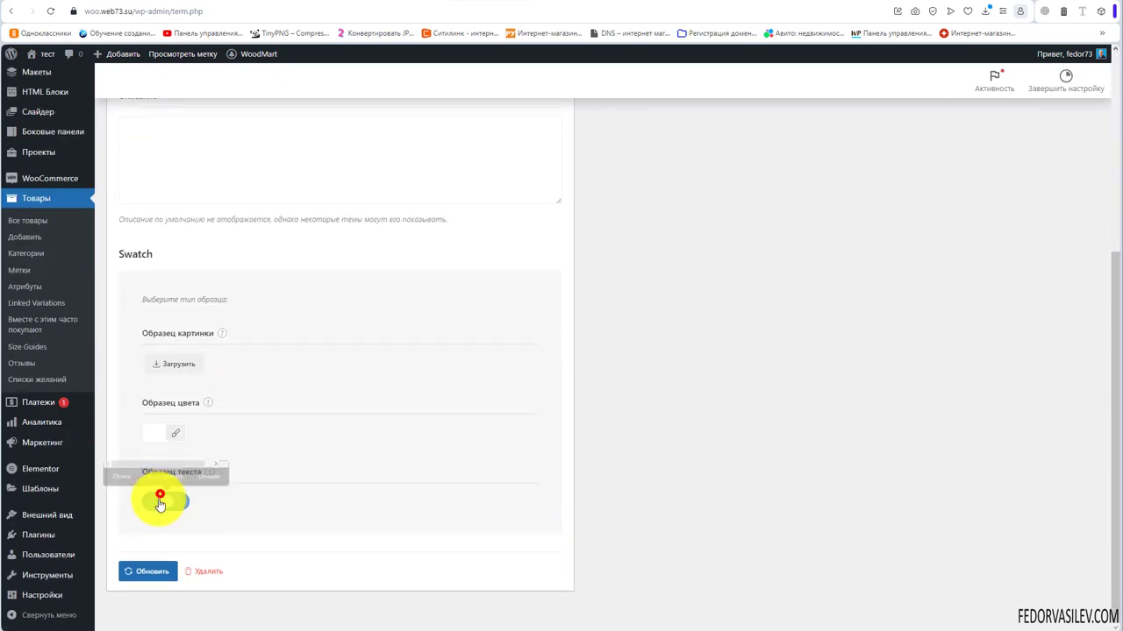